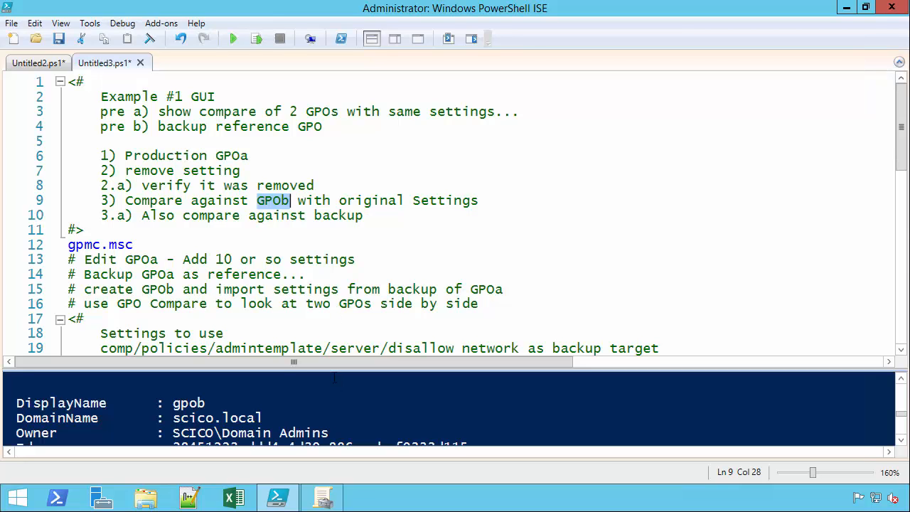
Clear the PowerShell console output with cls.
drag(331, 290, 331, 256)
scroll(342, 173, down, 3)
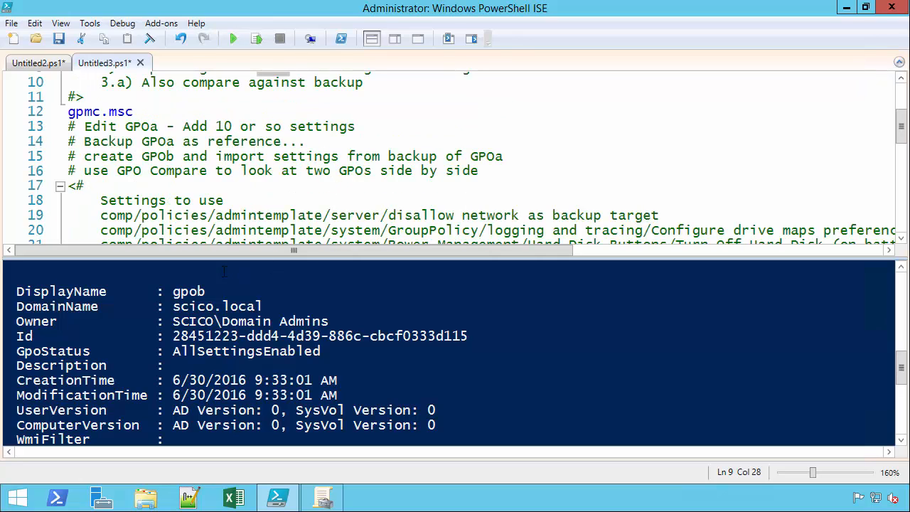
scroll(234, 336, down, 2)
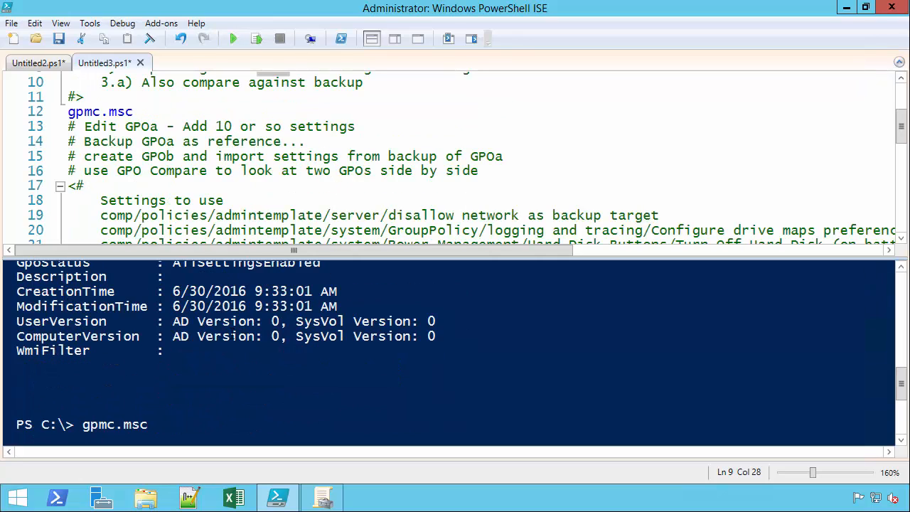
scroll(227, 405, down, 2)
click(213, 424)
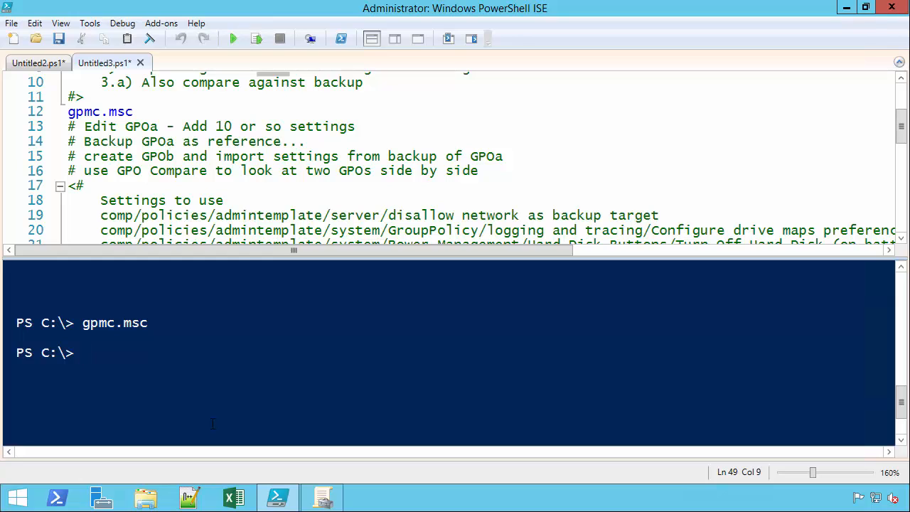
text(cls)
key(Return)
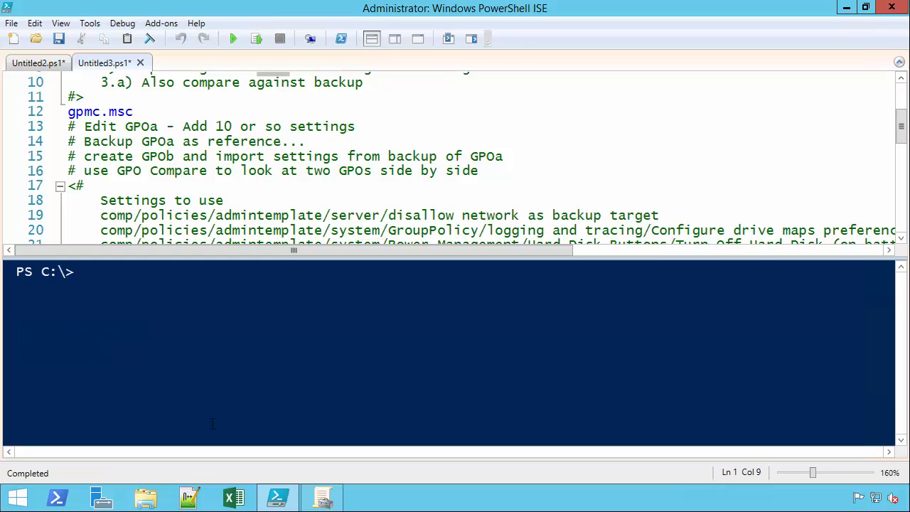
Open Group Policy Management and examine the Administrative Templates settings of gpoa and gpob.
click(323, 498)
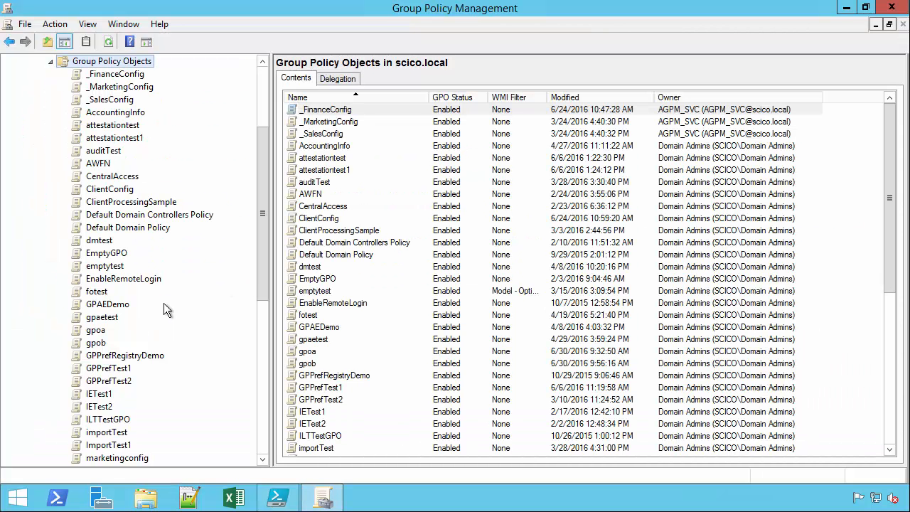
click(95, 330)
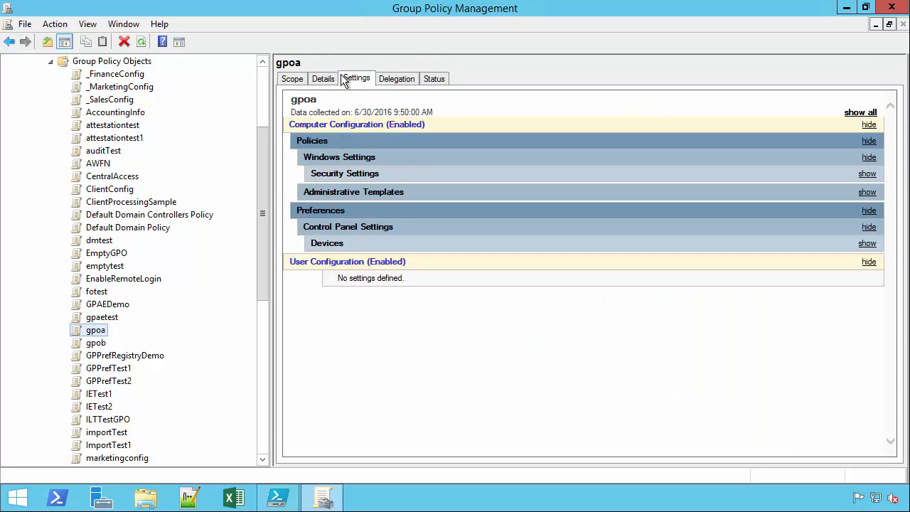
click(103, 343)
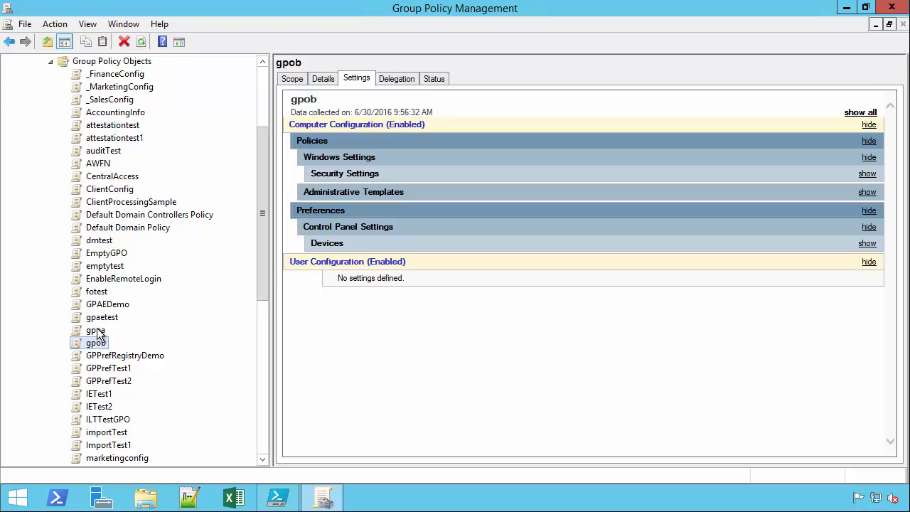
click(96, 331)
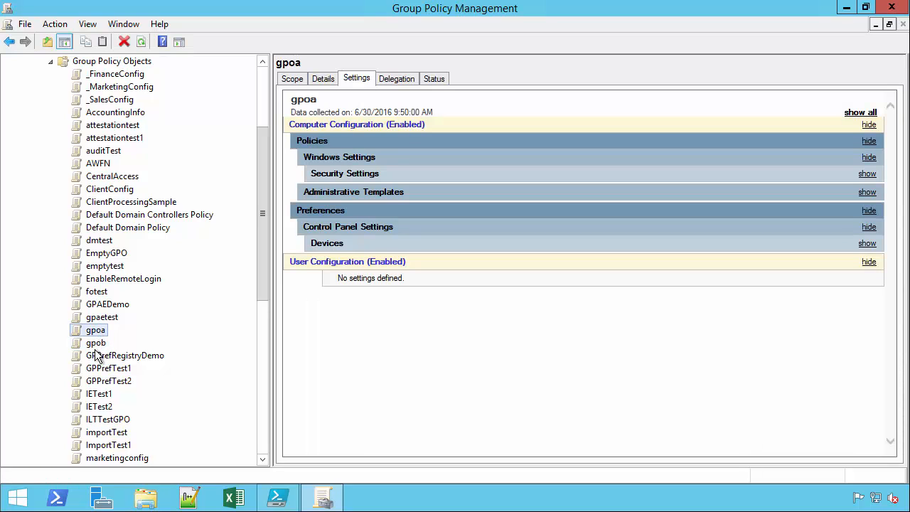
click(342, 196)
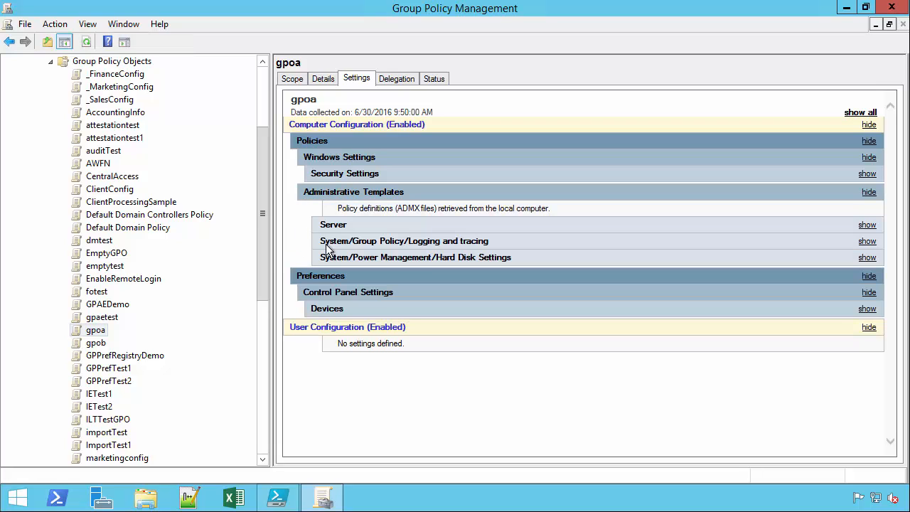
click(98, 344)
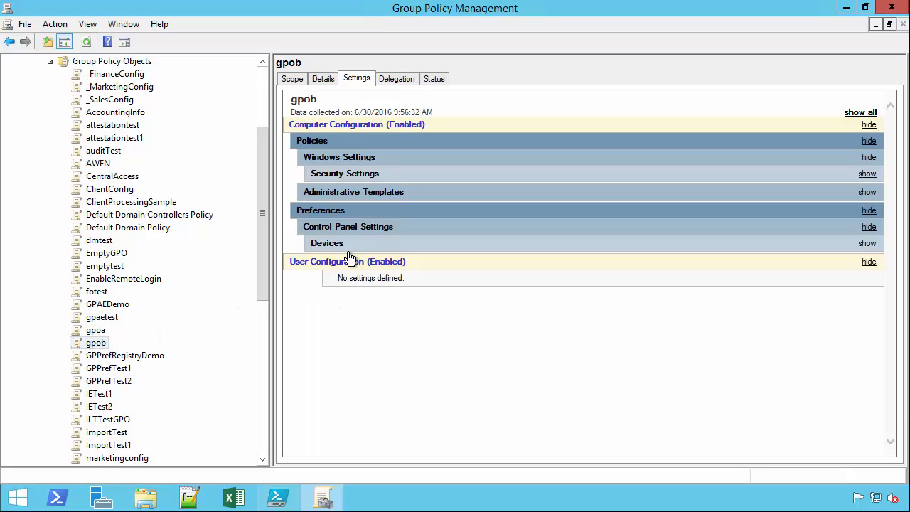
click(346, 194)
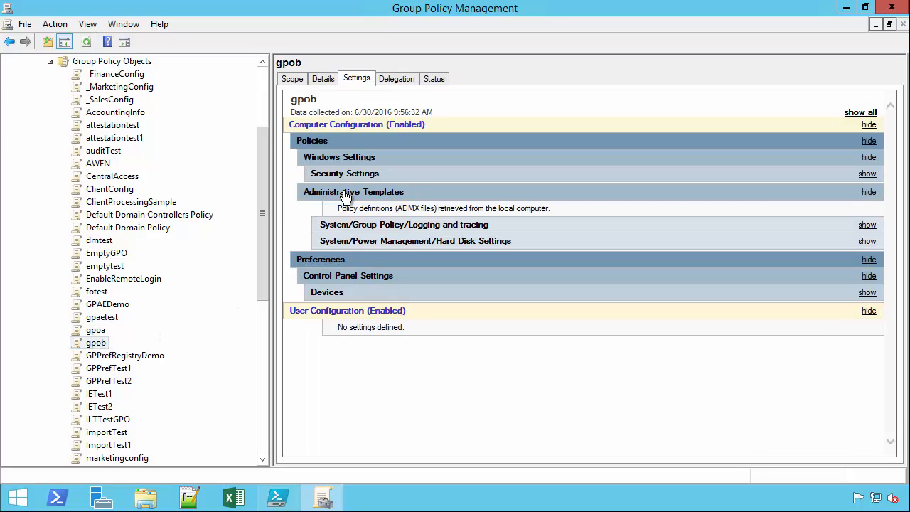
Refresh gpob and compare its Administrative Templates settings against gpoa's.
right_click(98, 349)
click(134, 317)
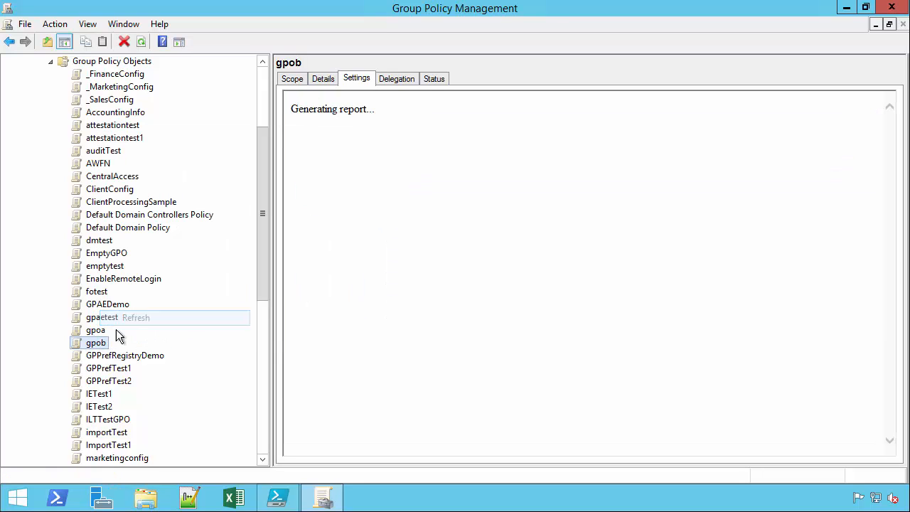
click(340, 198)
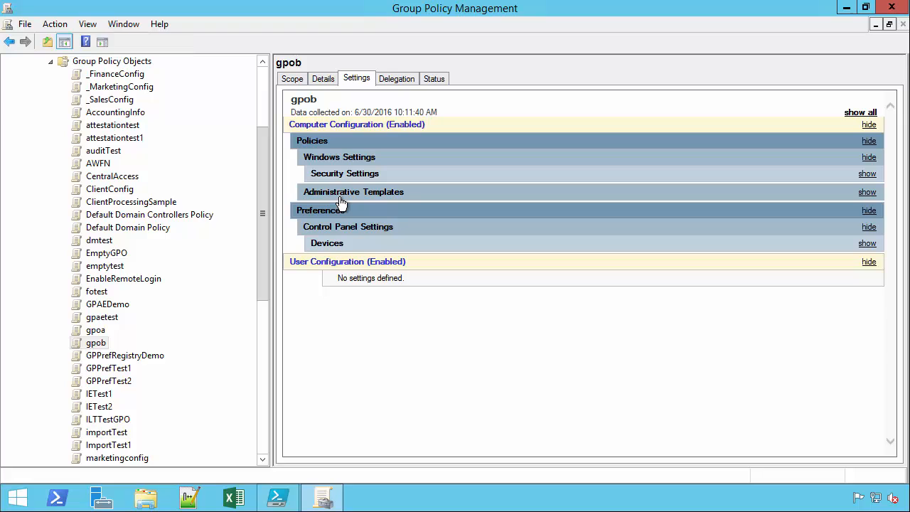
click(341, 201)
click(93, 331)
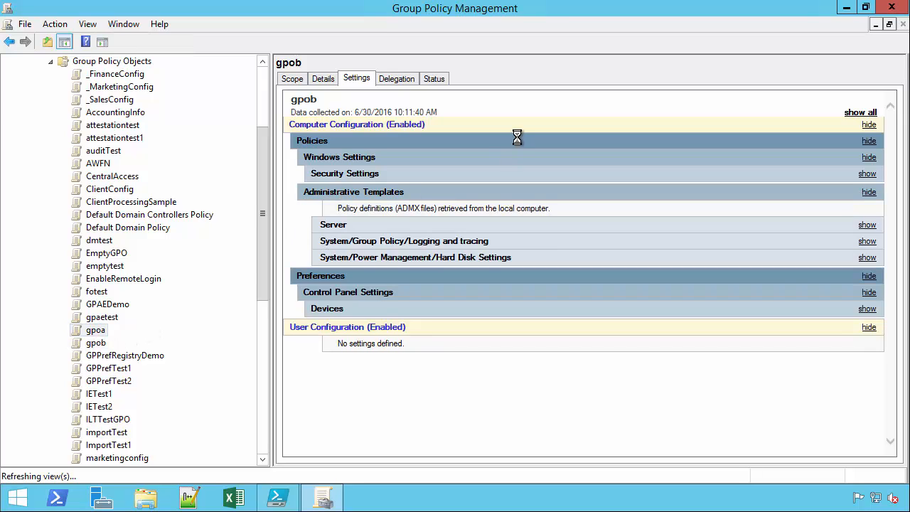
click(331, 192)
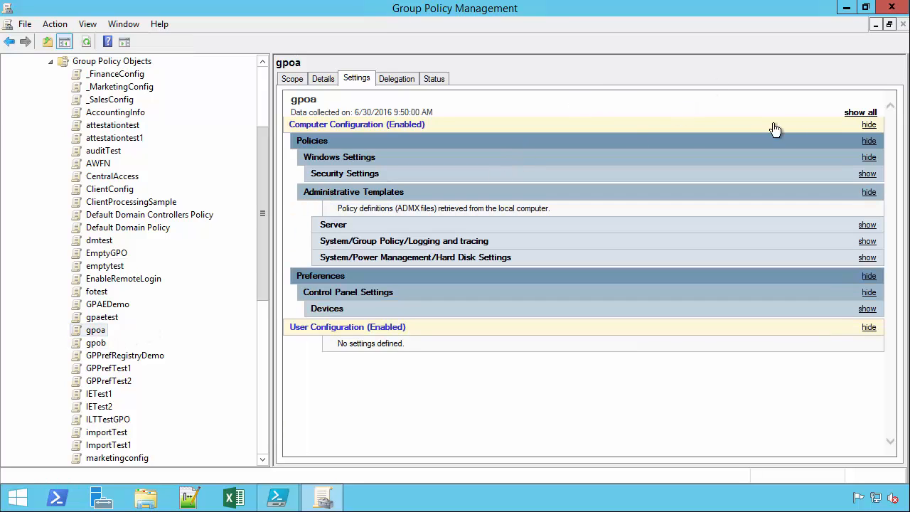
Launch GPO Compare 2.9 from the Start screen and acknowledge the licence notice.
click(846, 8)
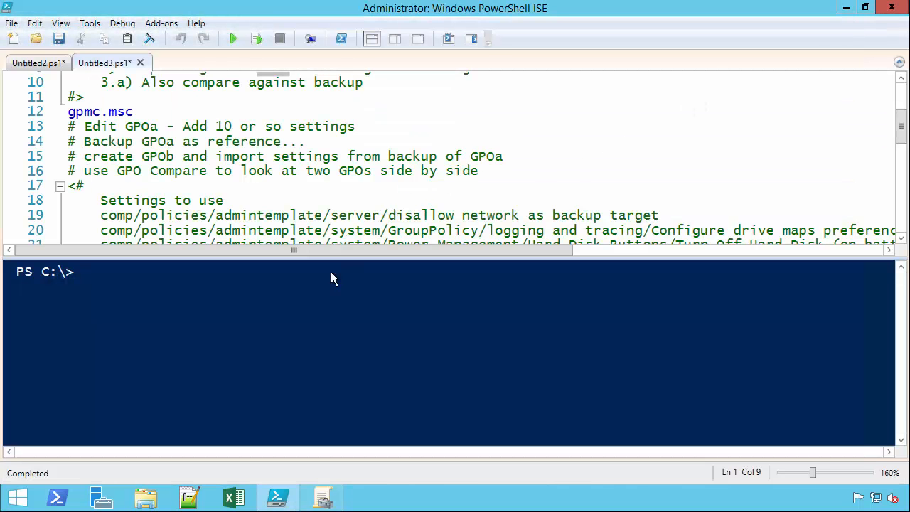
click(18, 498)
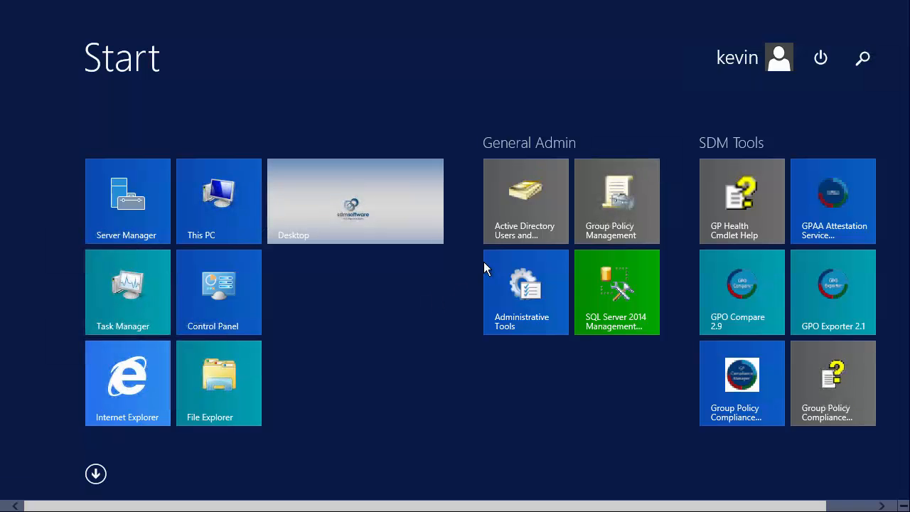
click(742, 283)
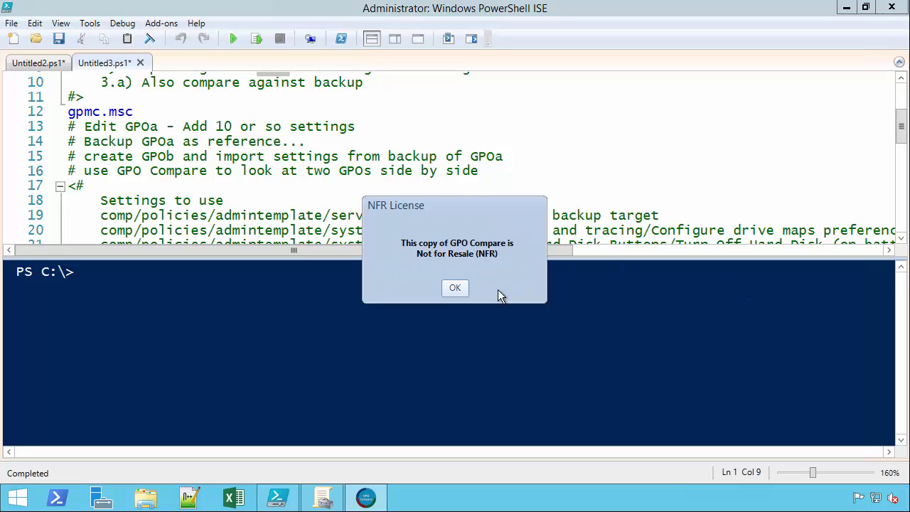
key(Return)
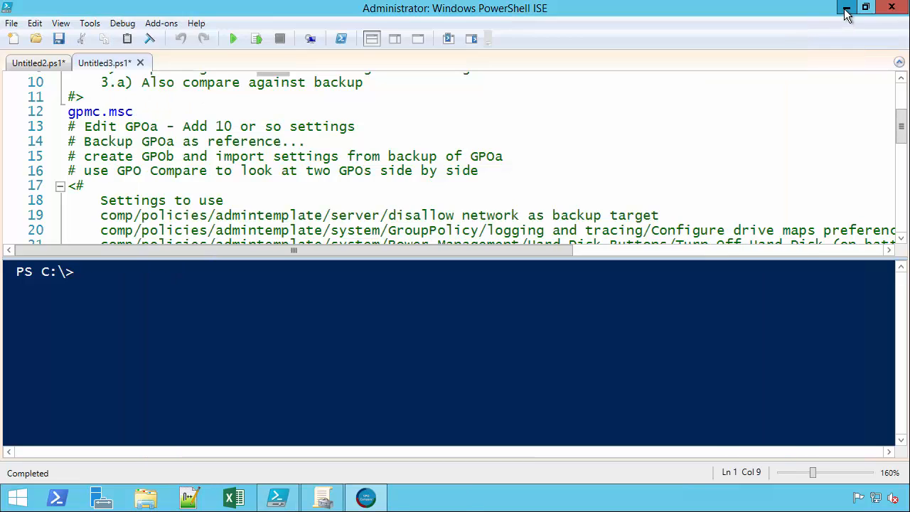
click(847, 8)
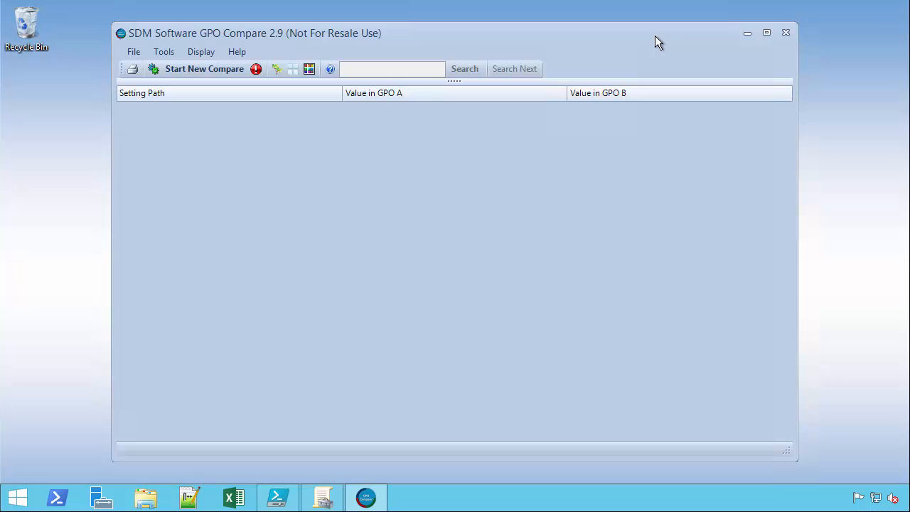
Review the comparison options, keeping GPO metadata included, and confirm them.
click(165, 52)
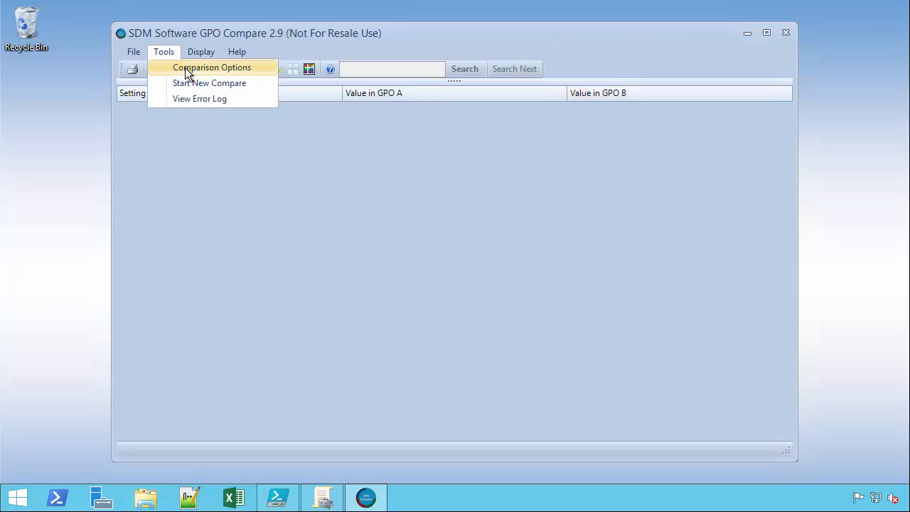
click(195, 68)
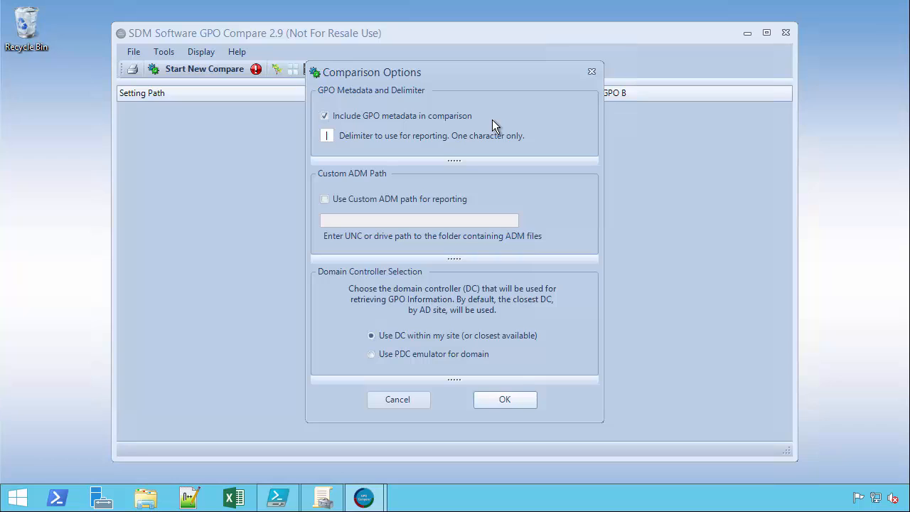
click(484, 394)
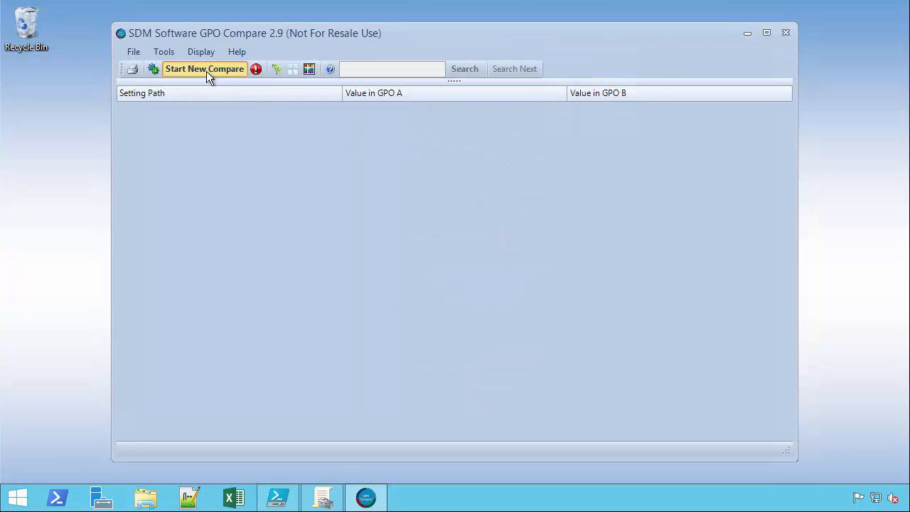
Start a new comparison with live GPO scico.local\gpoa as baseline against scico.local\gpob and run it.
click(205, 69)
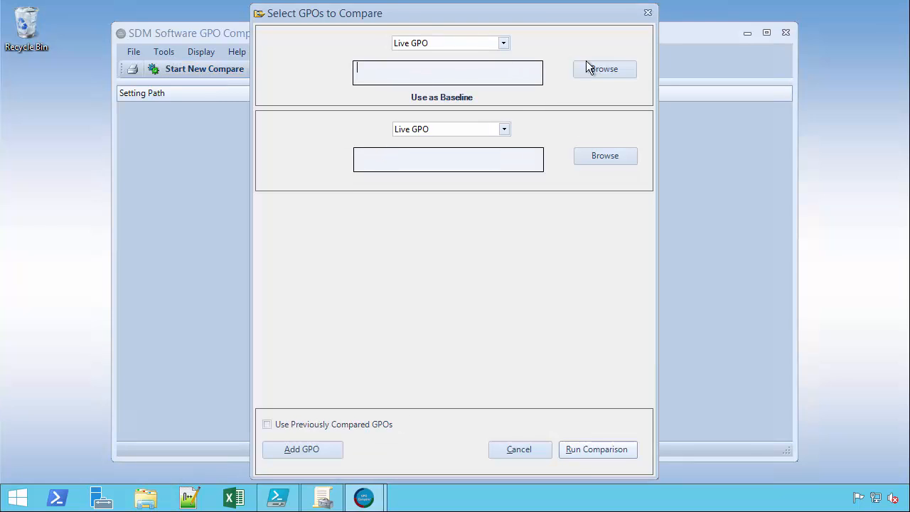
click(599, 69)
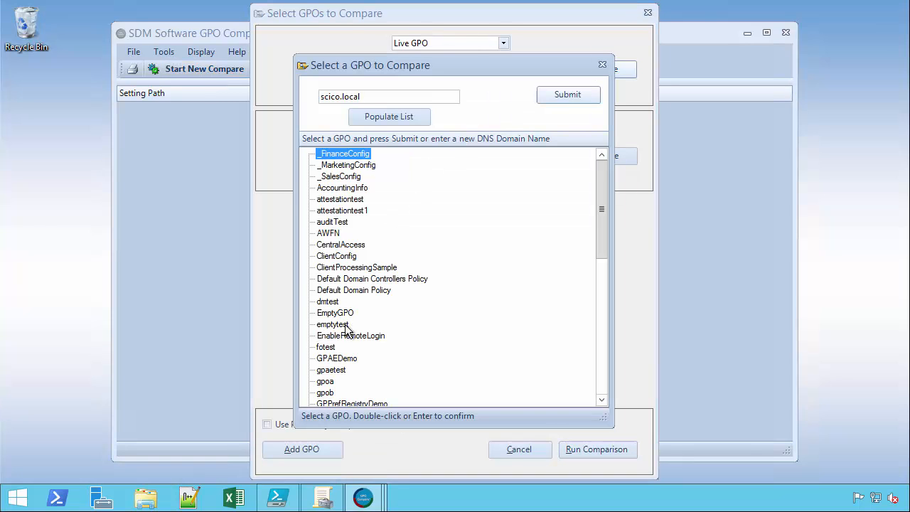
click(333, 383)
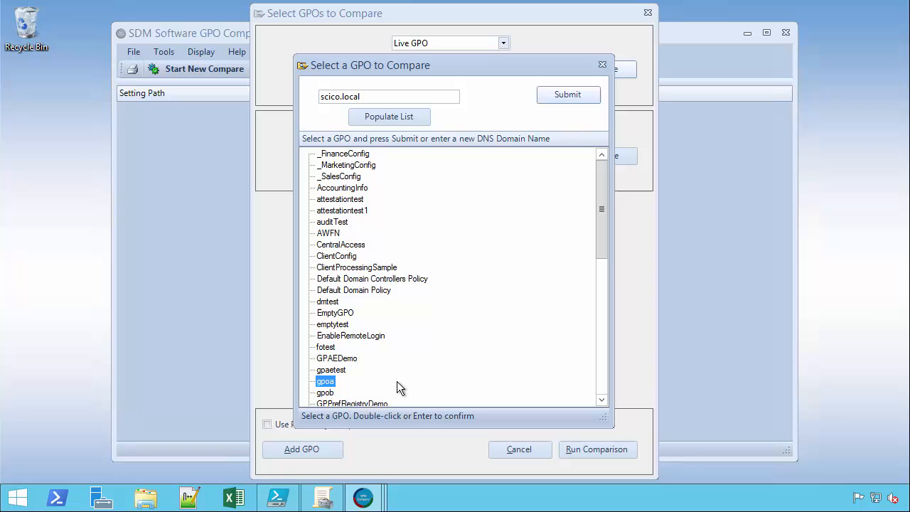
click(572, 96)
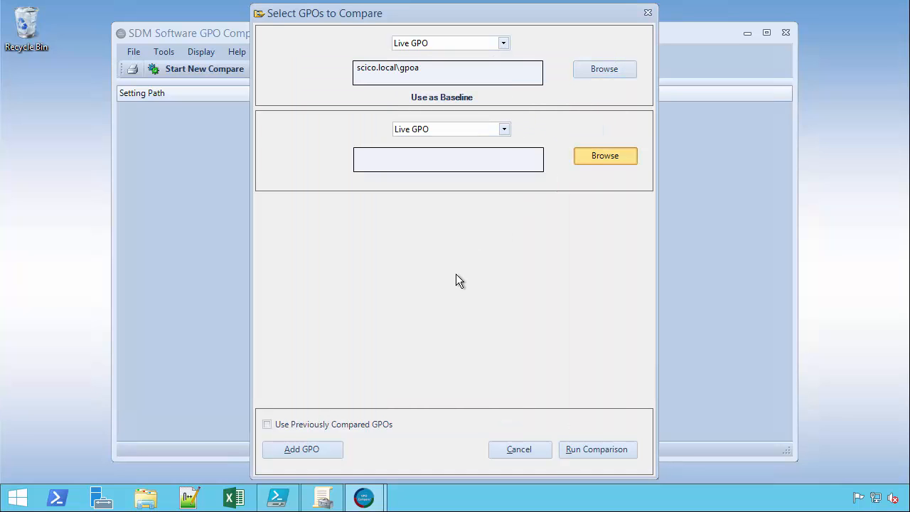
click(335, 393)
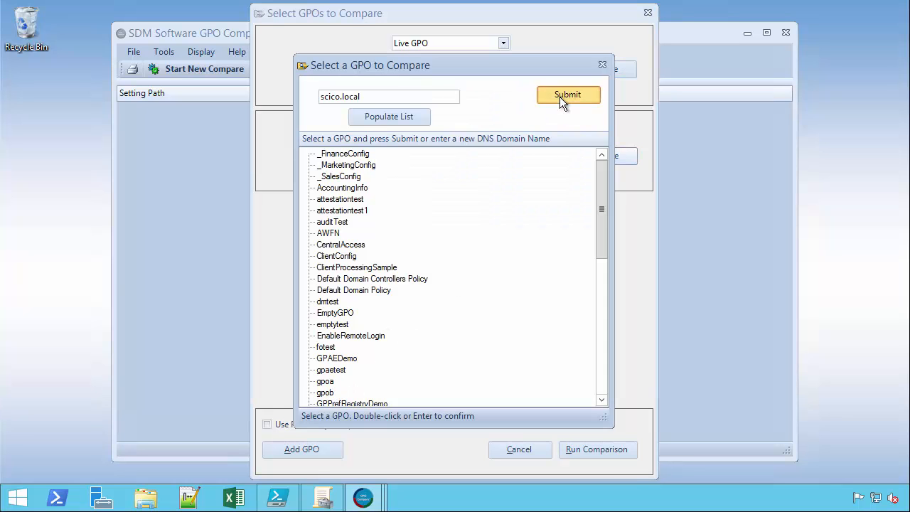
click(560, 96)
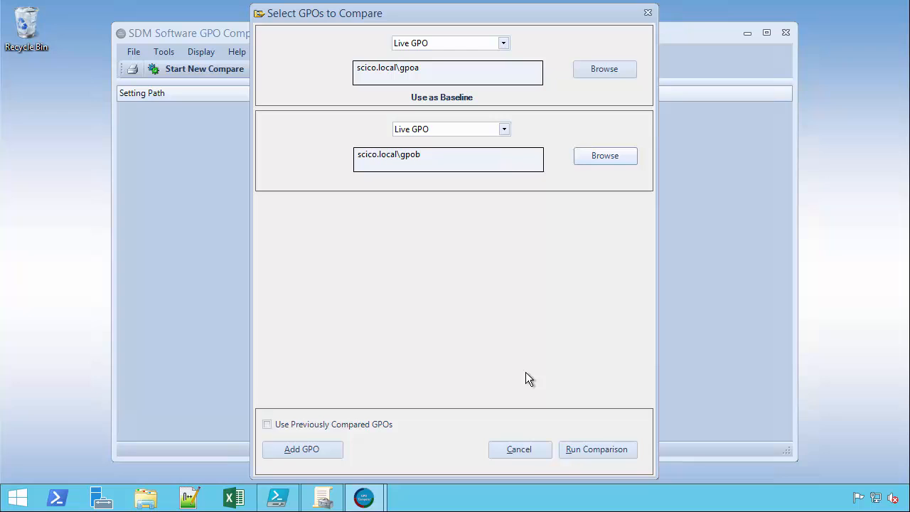
click(596, 449)
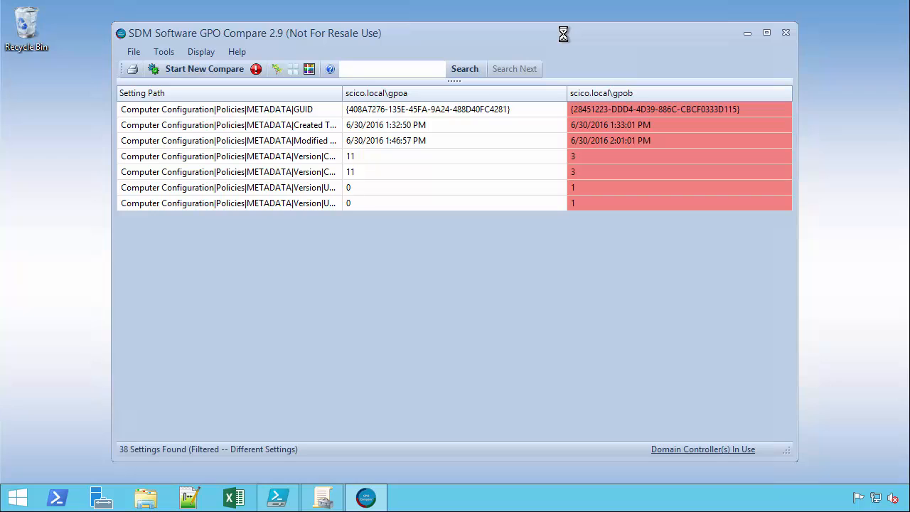
Resize the Setting Path and gpoa columns of the comparison results.
drag(343, 97, 372, 99)
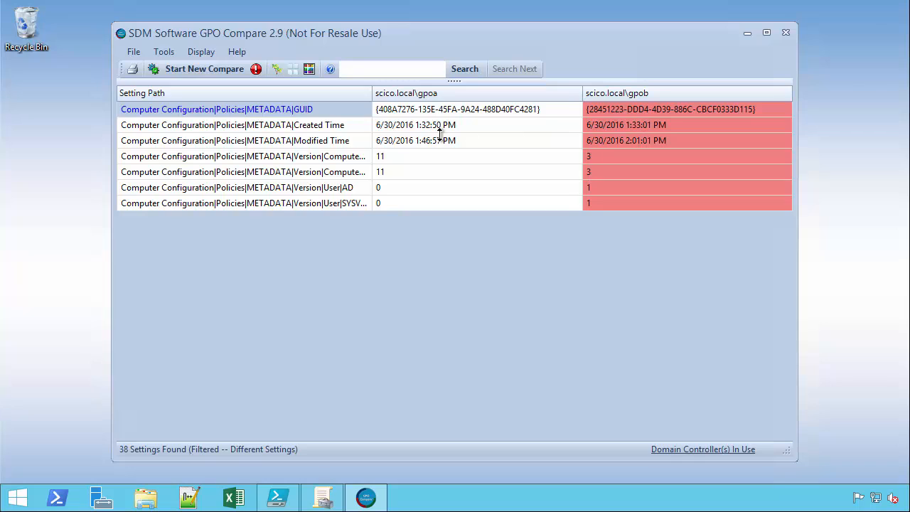
drag(374, 97, 462, 95)
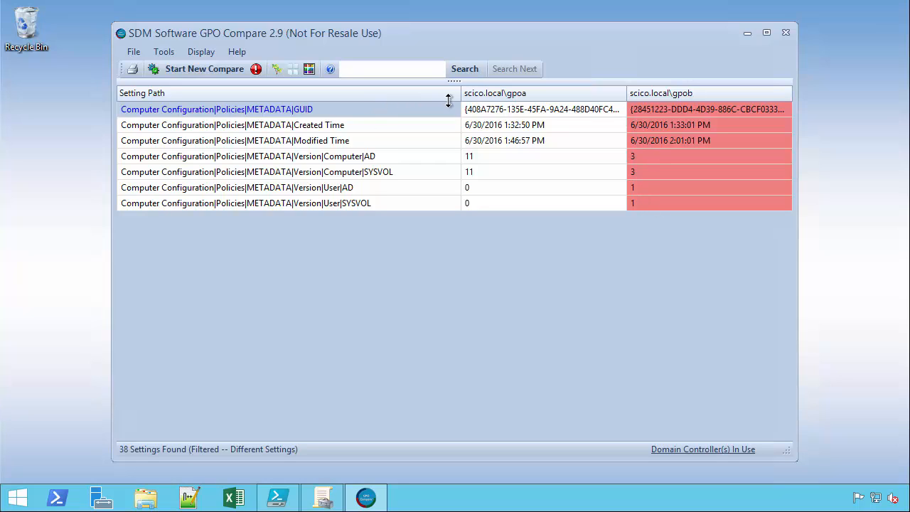
drag(459, 97, 417, 101)
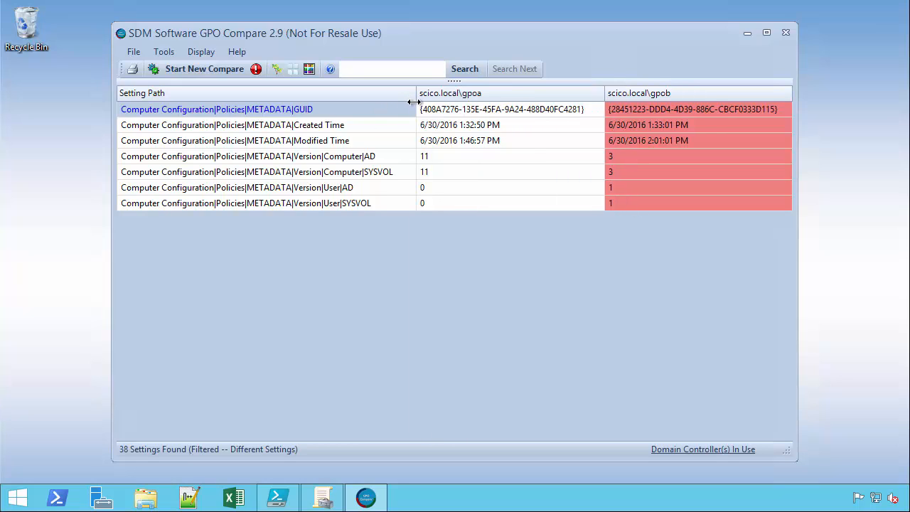
Maximize the comparison window and switch the results to display settings that are the same.
double_click(456, 29)
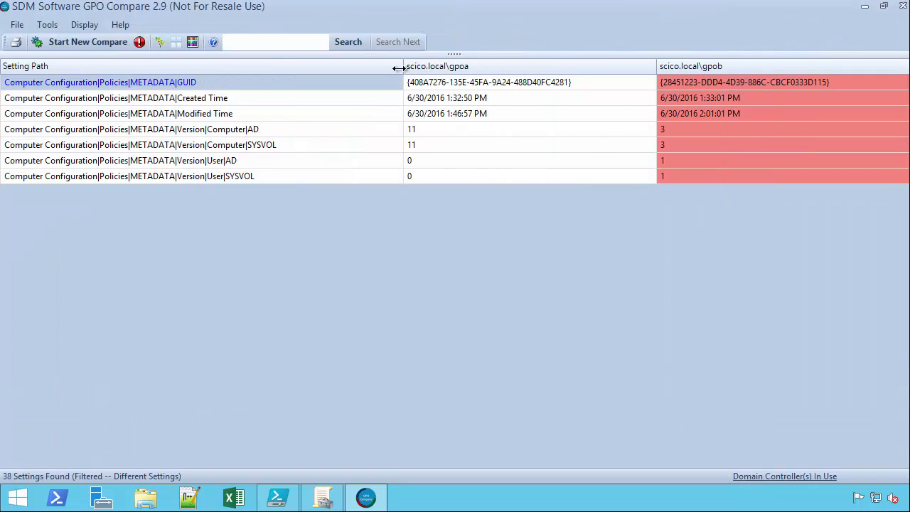
drag(400, 67, 299, 80)
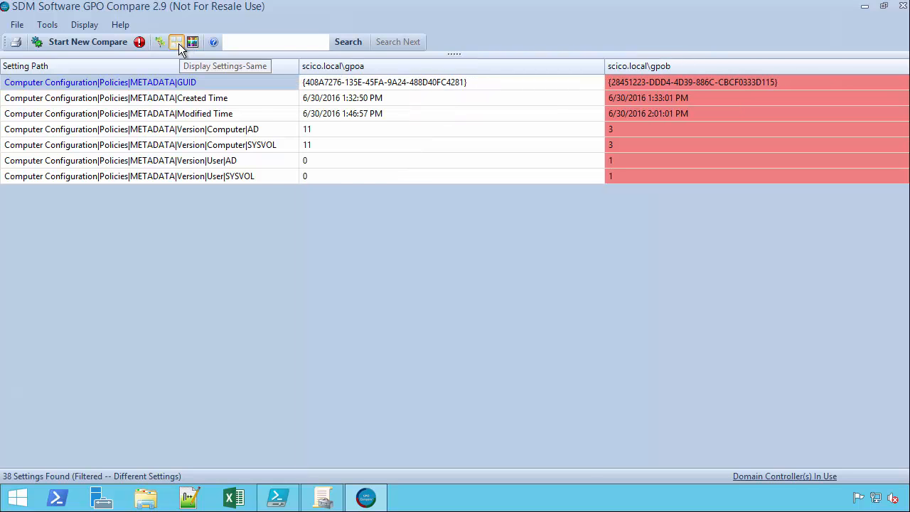
click(178, 44)
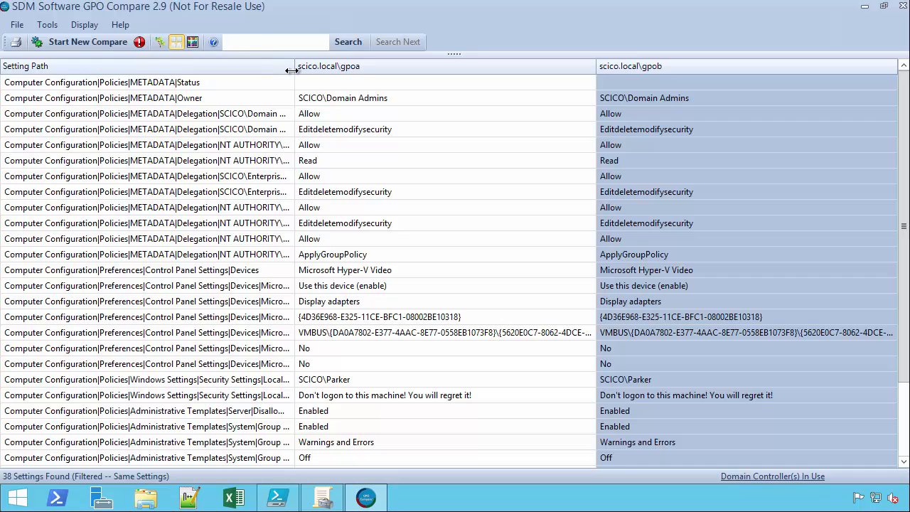
Widen the Setting Path column and inspect the matching settings rows in the comparison results.
drag(296, 80, 428, 79)
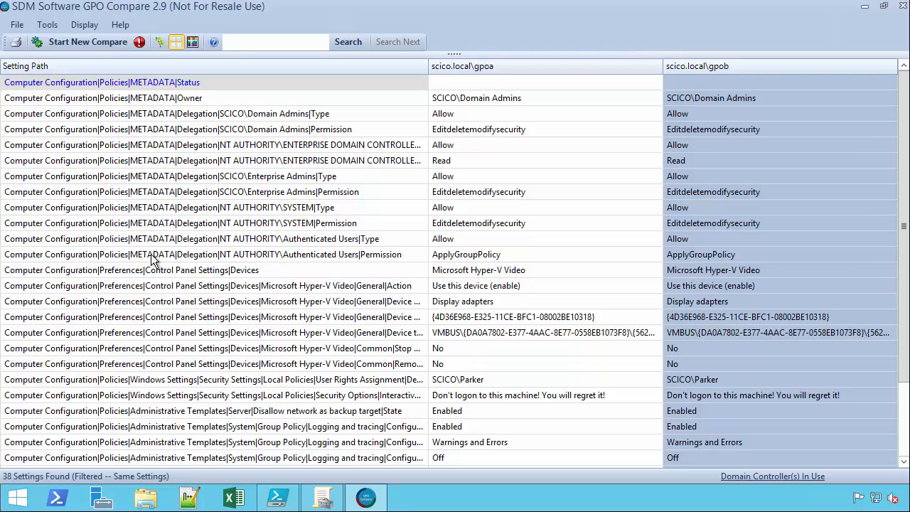
click(190, 271)
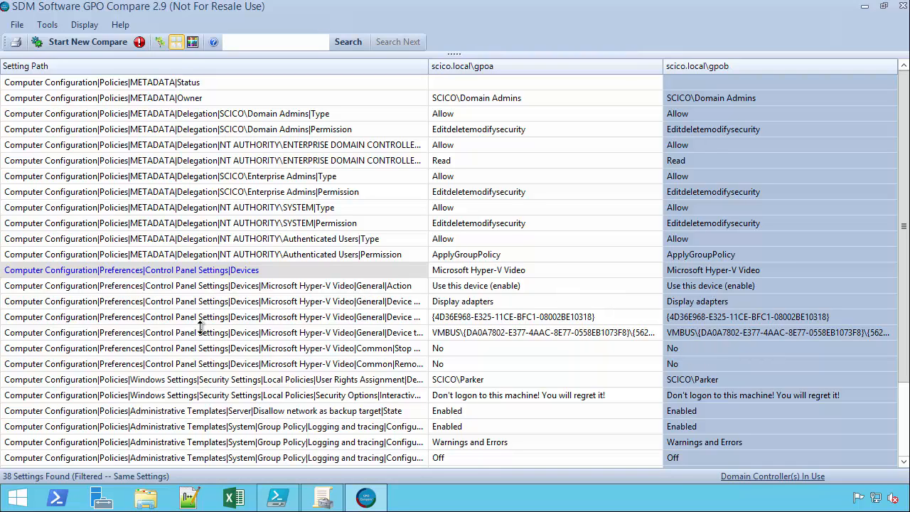
shift+click(180, 369)
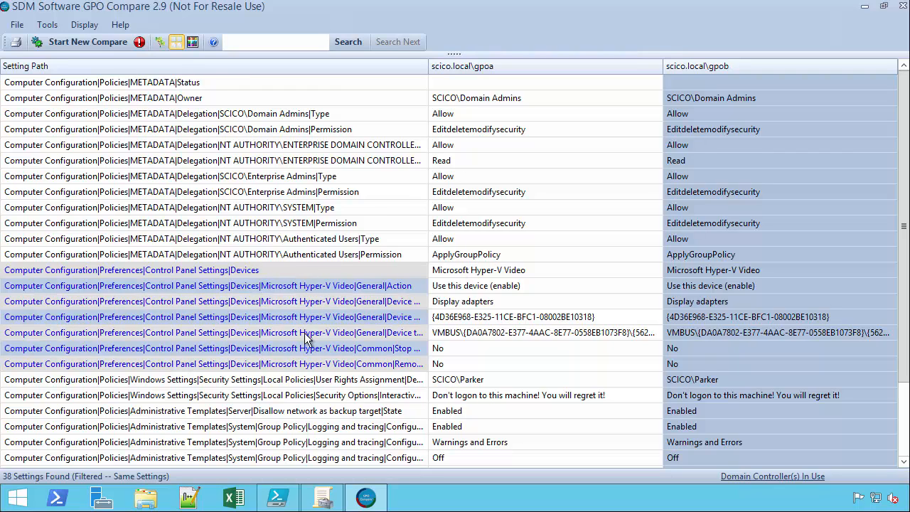
scroll(317, 349, down, 2)
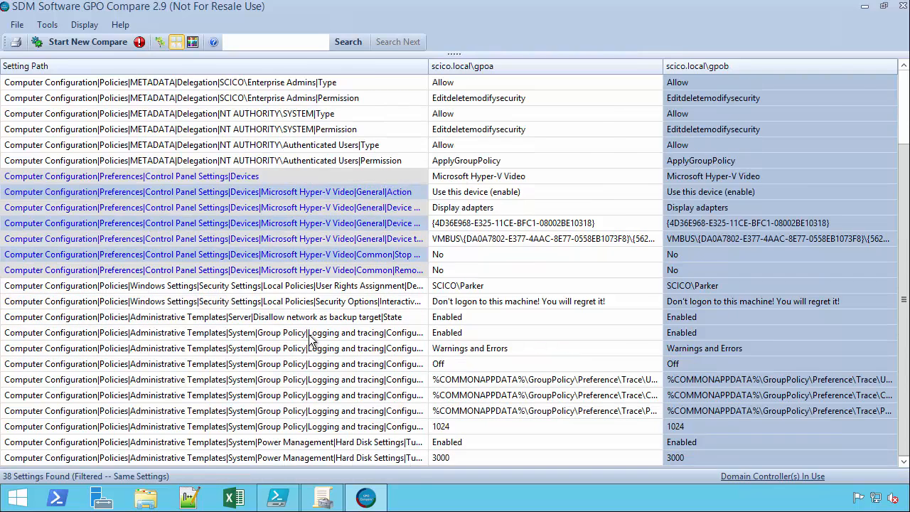
click(200, 286)
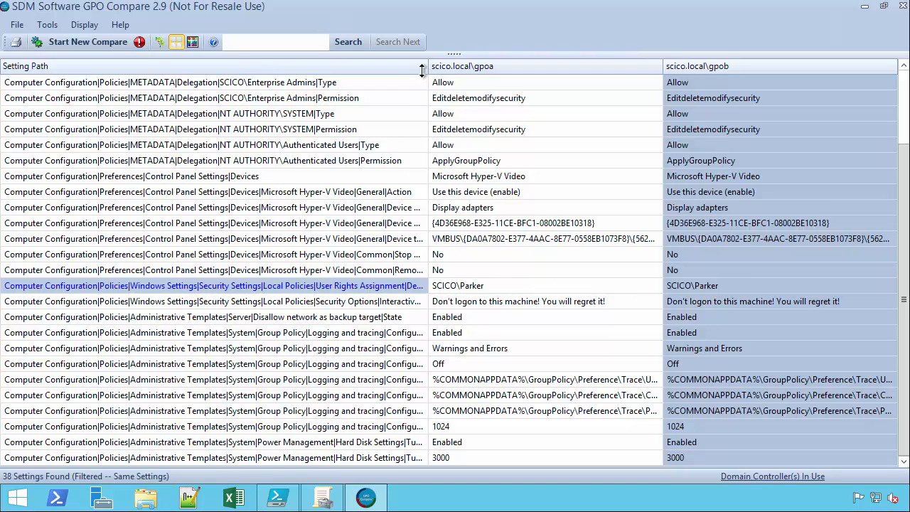
drag(429, 67, 533, 72)
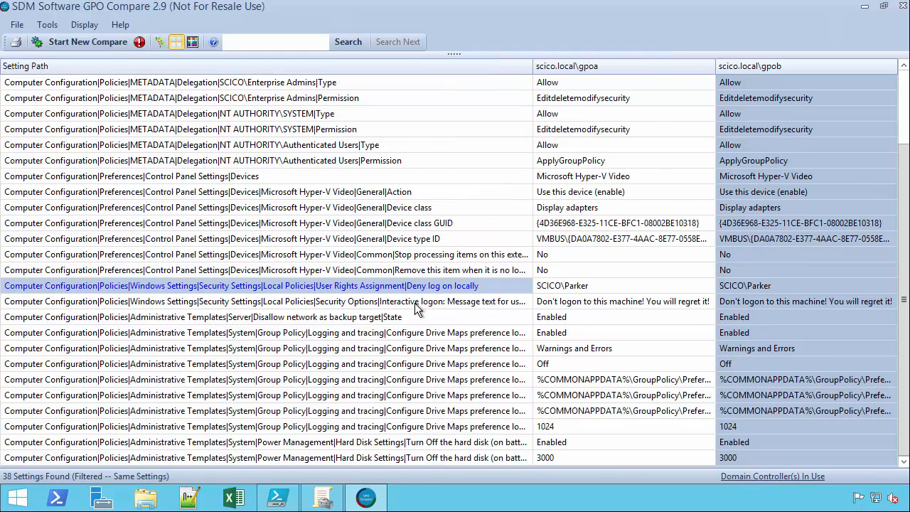
click(467, 303)
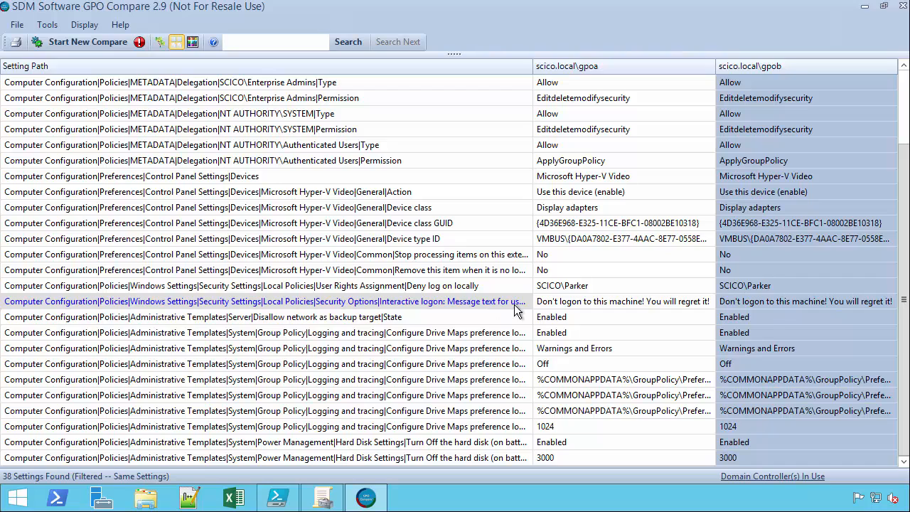
Switch the results to display only differing settings and narrow the Setting Path column.
click(174, 47)
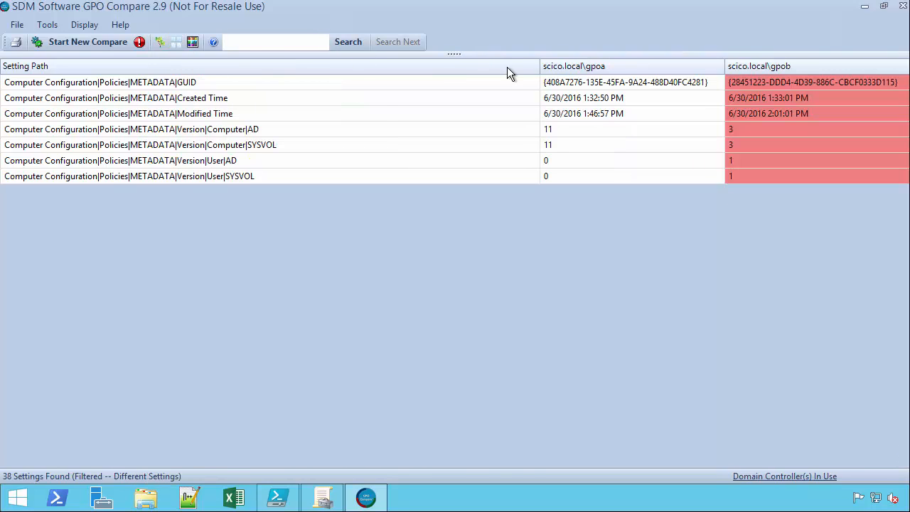
drag(540, 67, 288, 96)
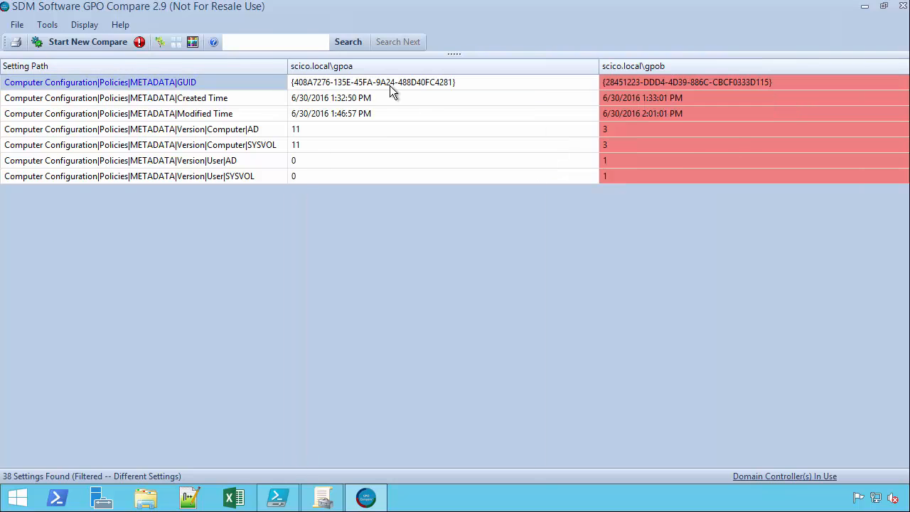
Switch to Group Policy Management and open the gpob GPO for editing.
click(866, 7)
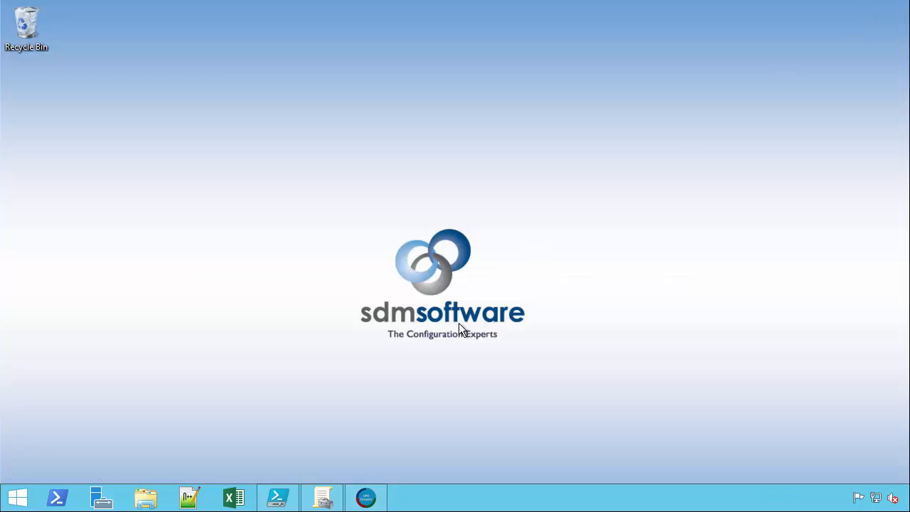
click(322, 498)
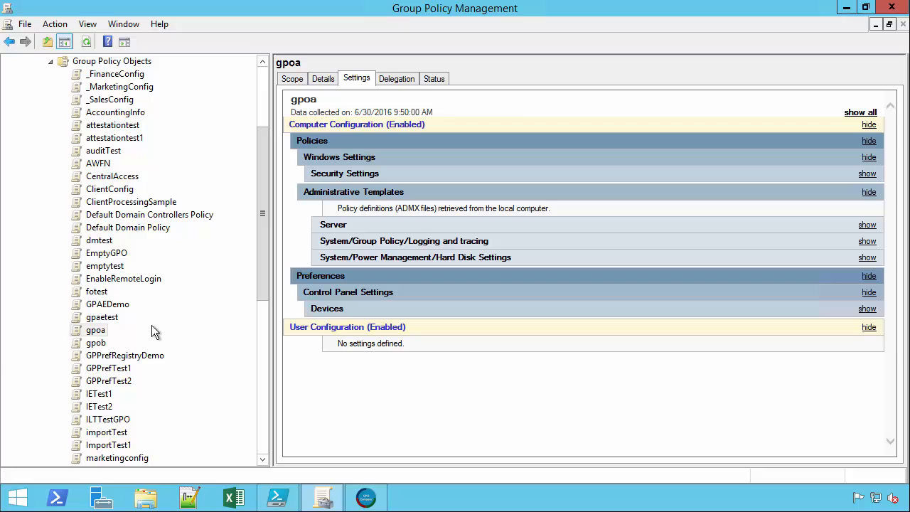
click(94, 342)
right_click(114, 342)
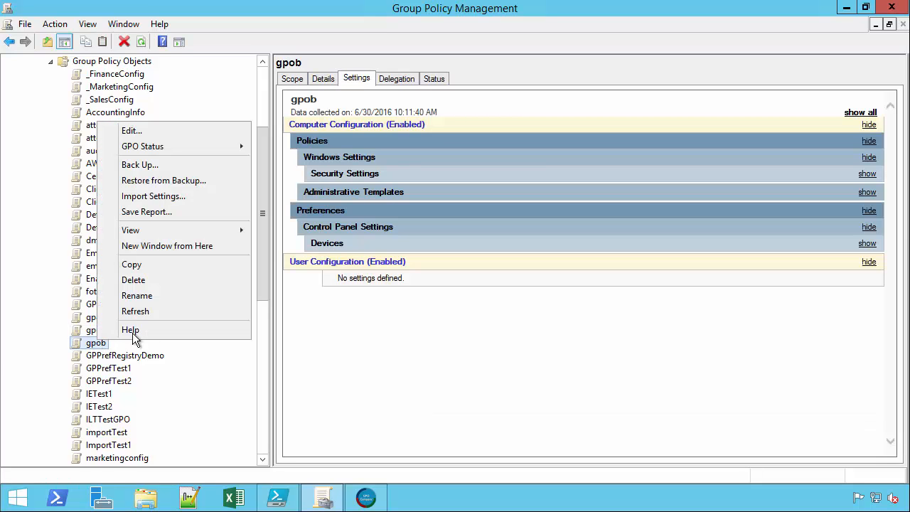
click(139, 132)
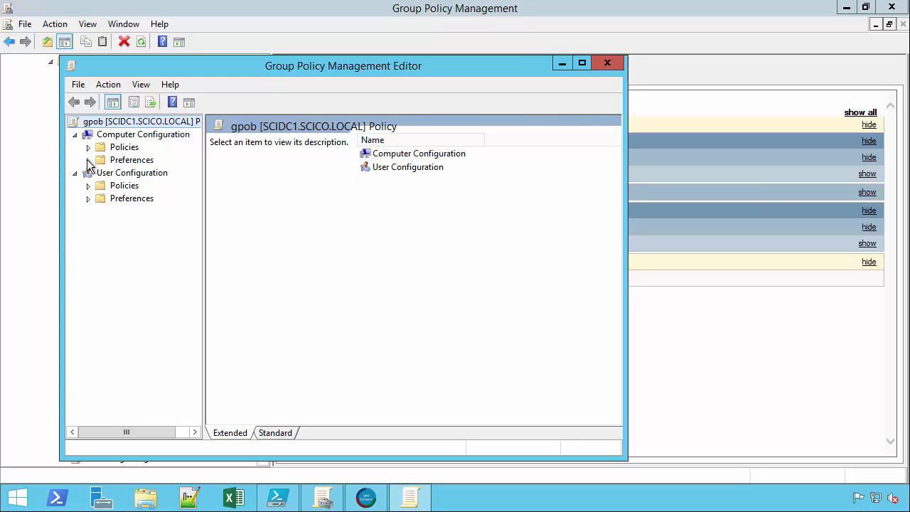
Set gpob's Administrative Templates > Server policy 'Disallow network as backup target' to Not Configured.
click(88, 147)
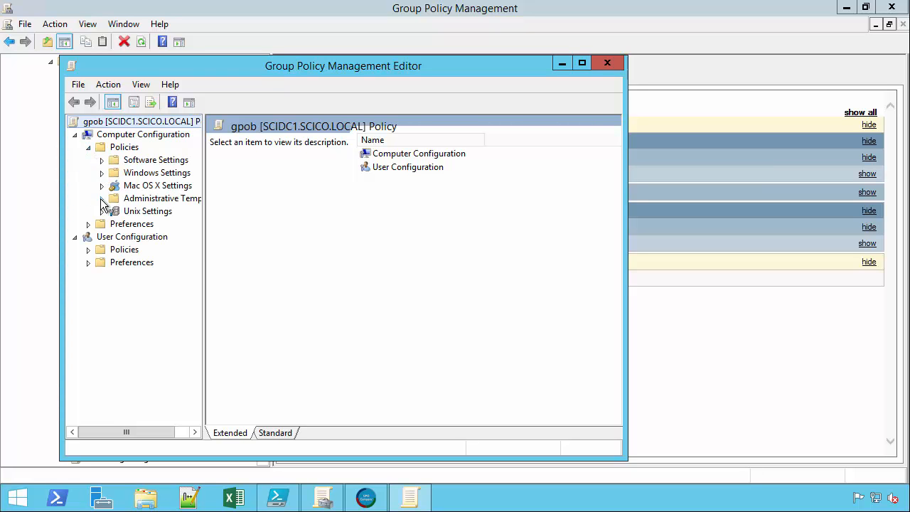
click(102, 199)
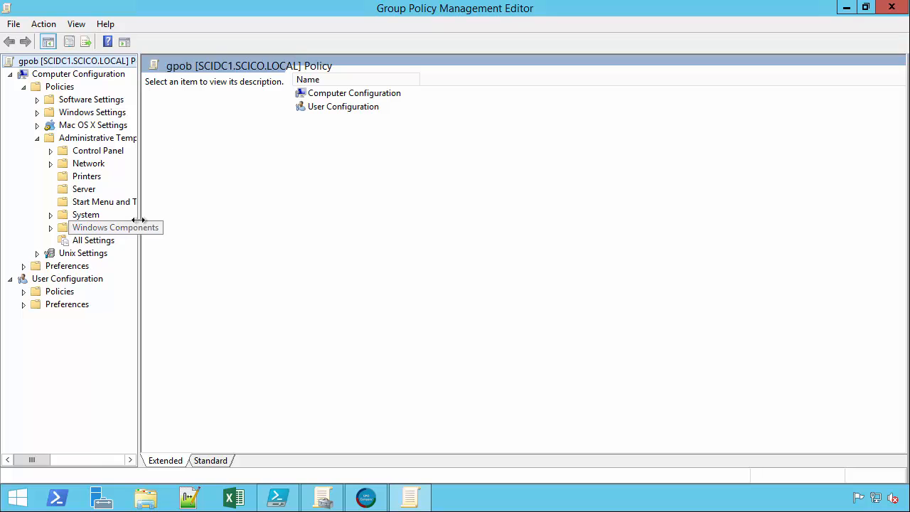
drag(138, 186, 262, 197)
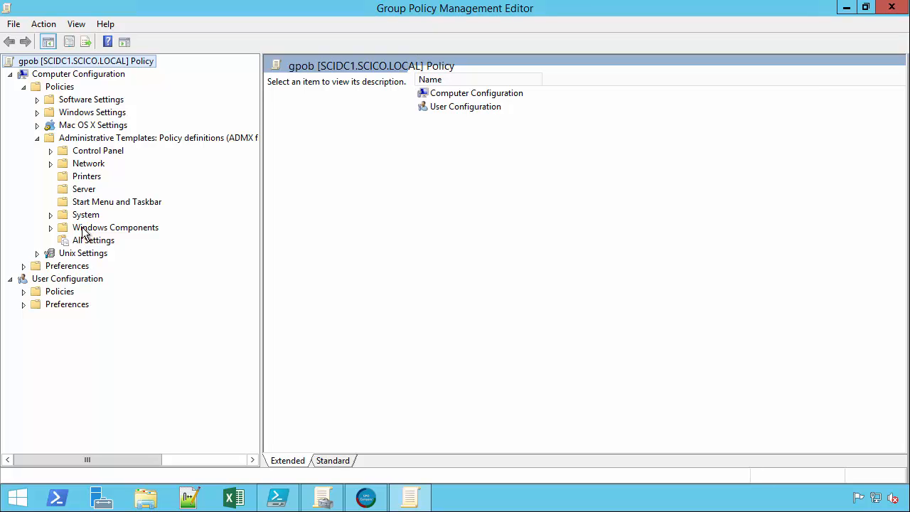
click(78, 189)
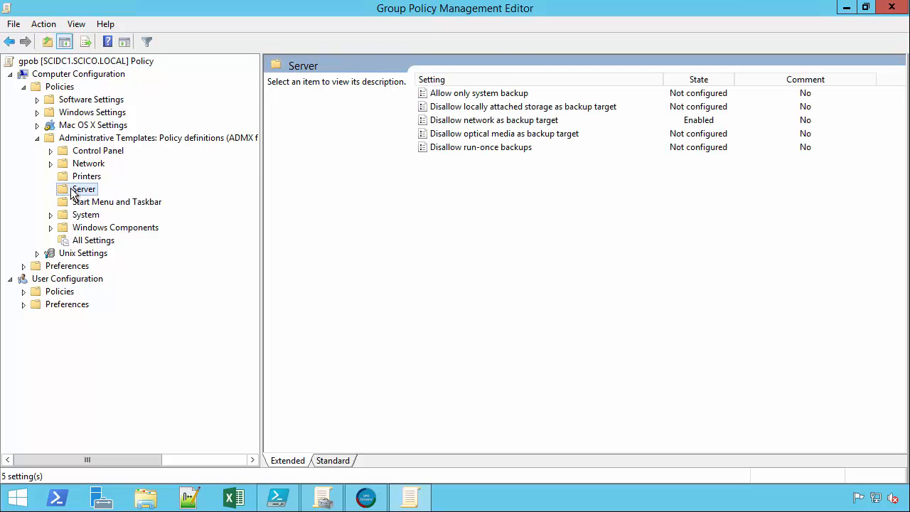
click(480, 122)
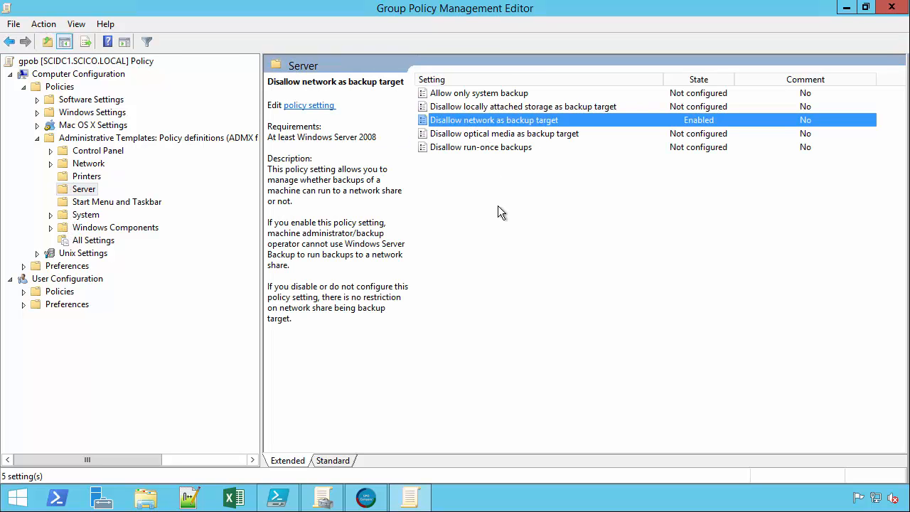
double_click(461, 120)
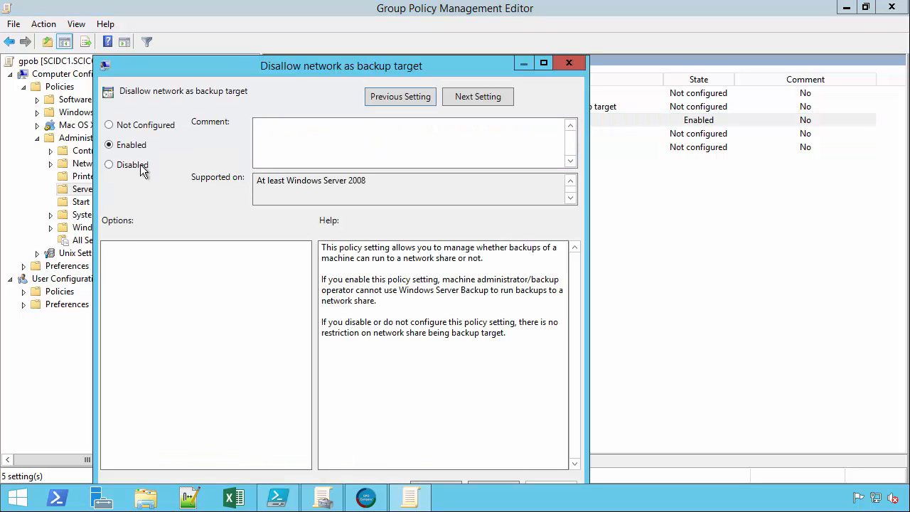
click(129, 127)
drag(303, 65, 359, 37)
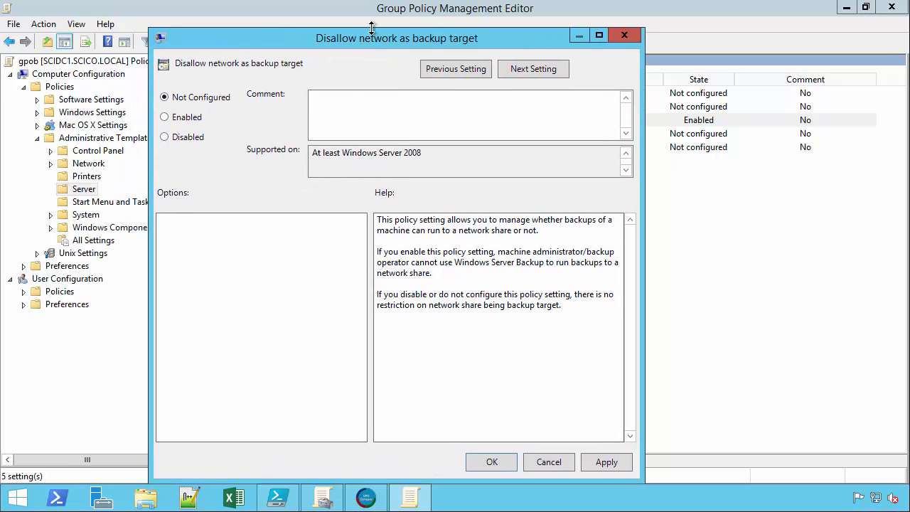
click(484, 463)
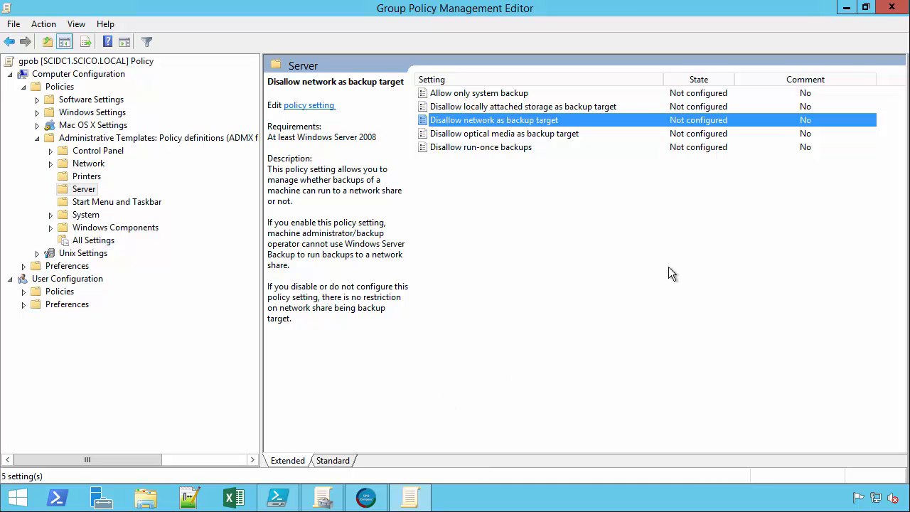
Close the policy editor and return to GPO Compare.
click(892, 7)
click(847, 8)
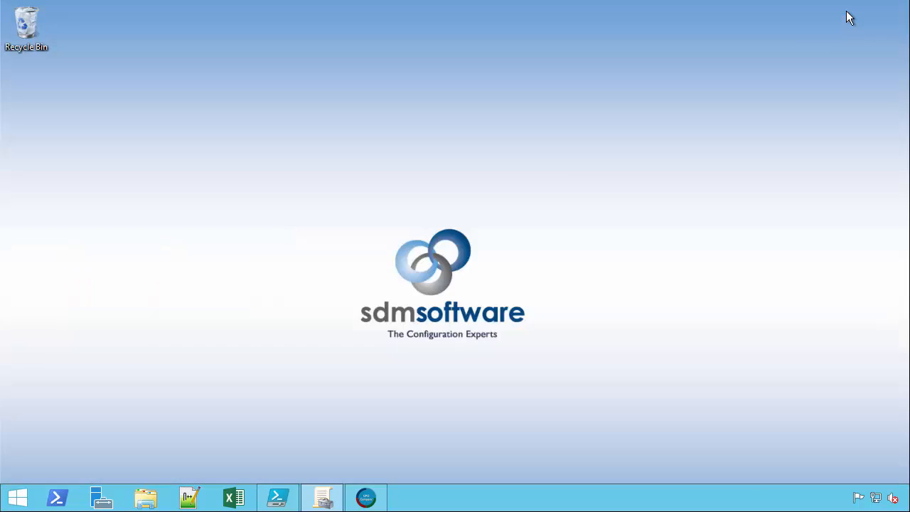
click(368, 495)
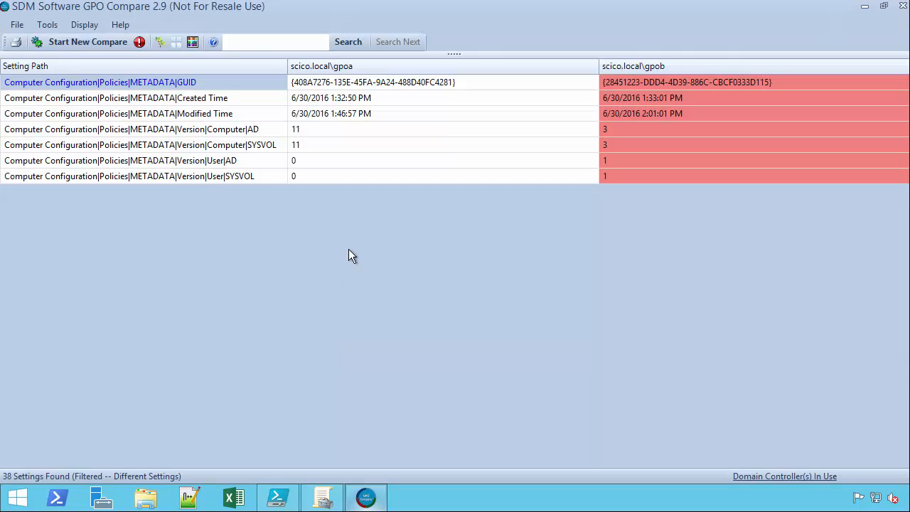
Start a new comparison reusing the previously compared GPOs and run it.
click(67, 44)
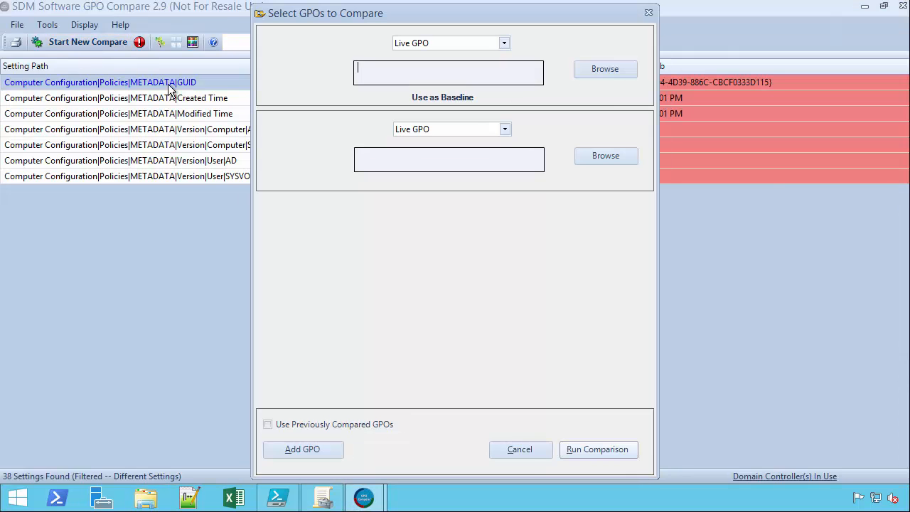
click(335, 426)
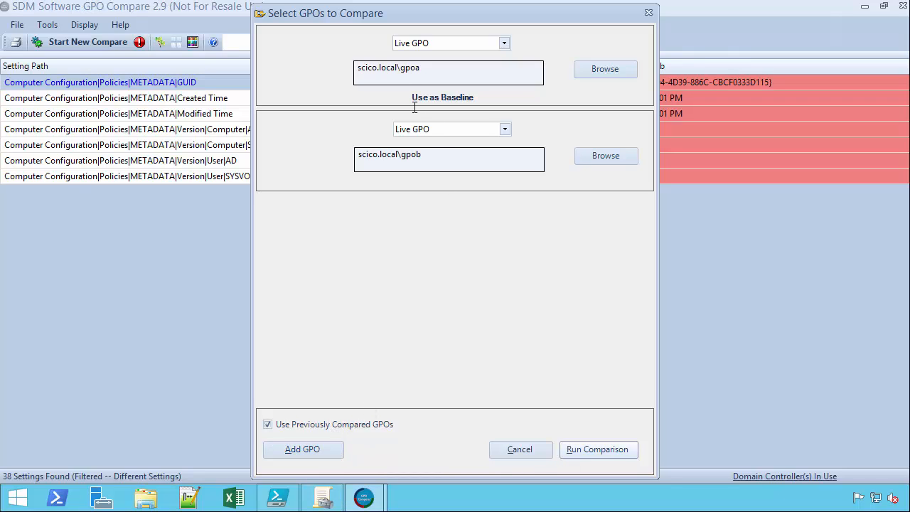
click(600, 450)
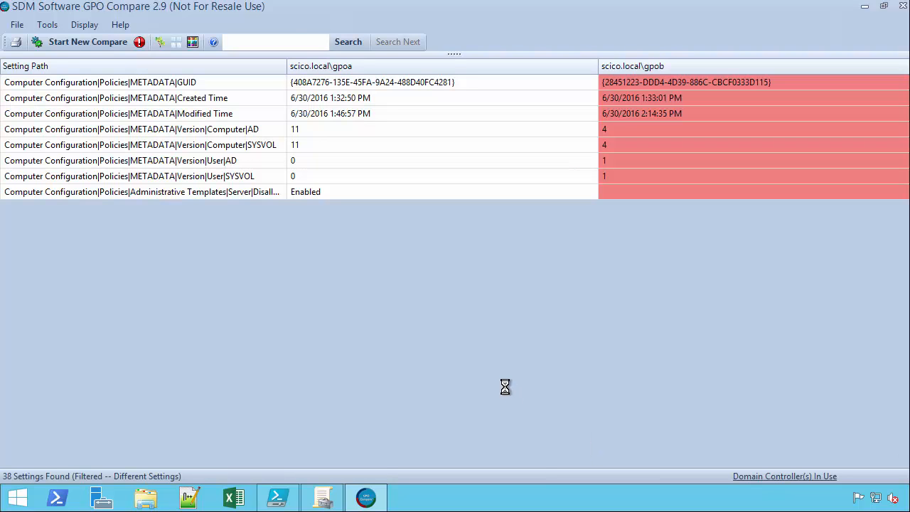
Select the differing Server policy row and resize the Setting Path column to read its full path.
click(188, 194)
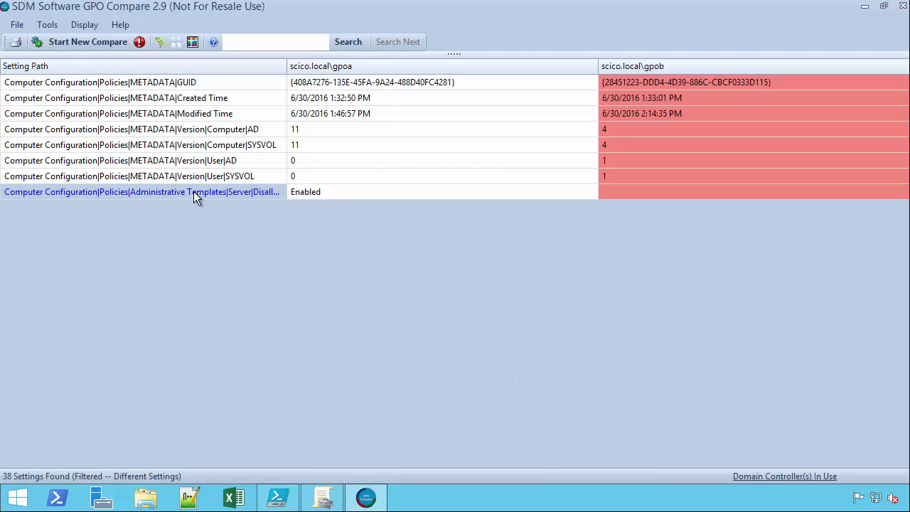
drag(287, 66, 508, 67)
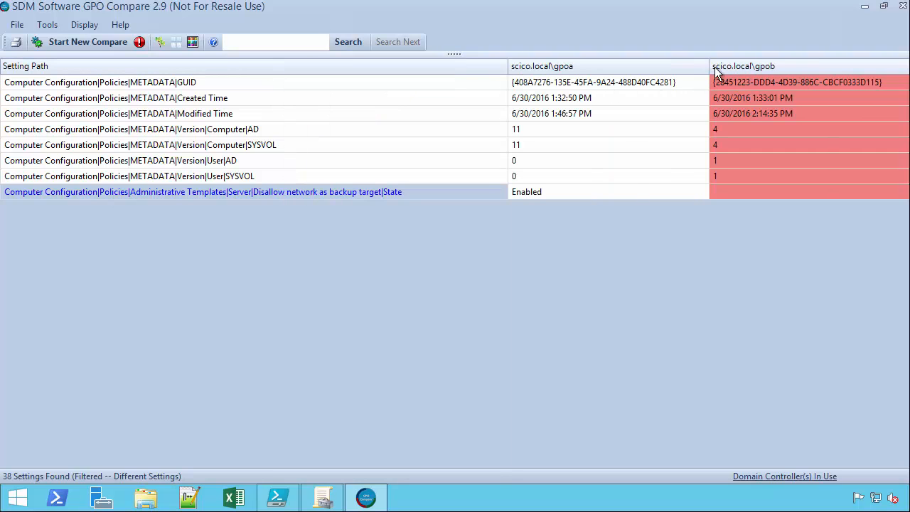
drag(708, 67, 708, 67)
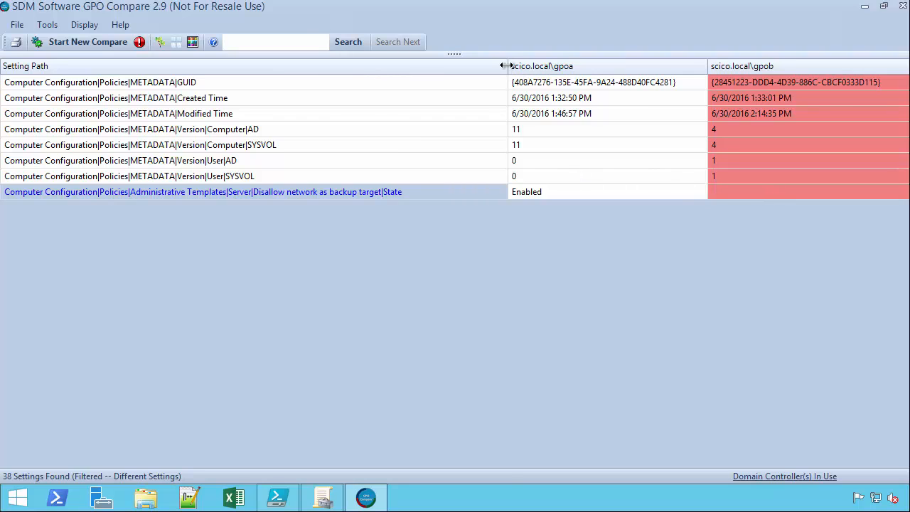
drag(507, 66, 411, 79)
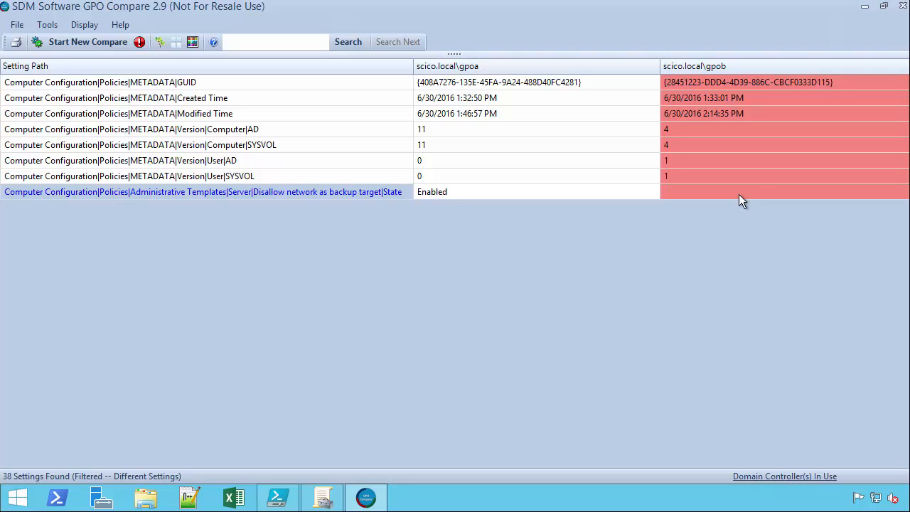
Start a new comparison with live GPO scico.local\gpob as the baseline.
click(106, 43)
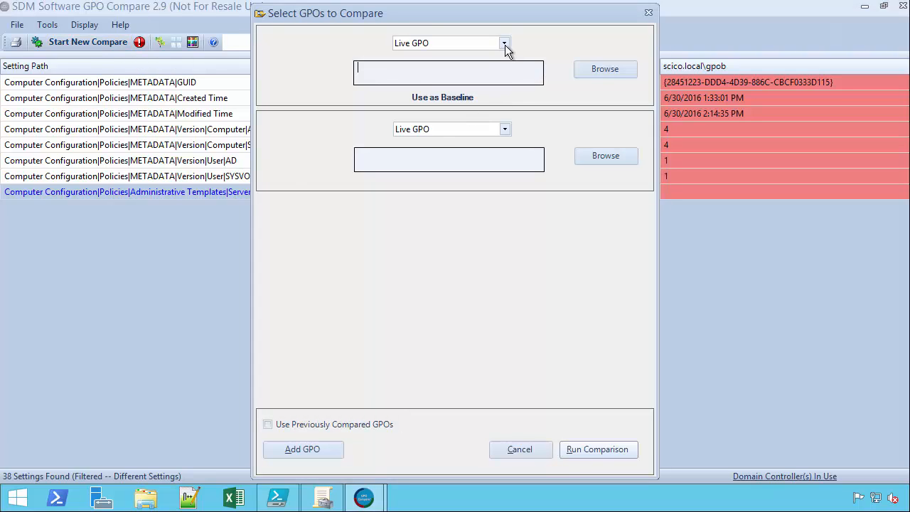
click(620, 74)
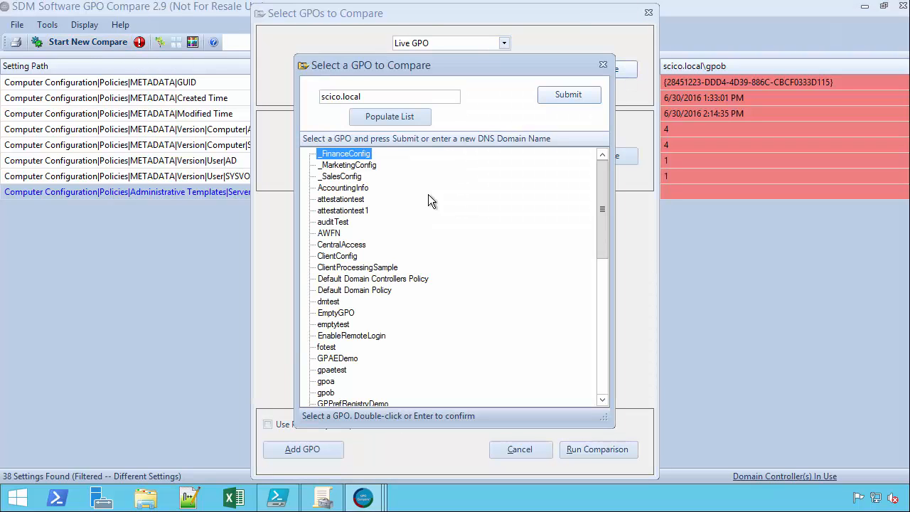
click(326, 393)
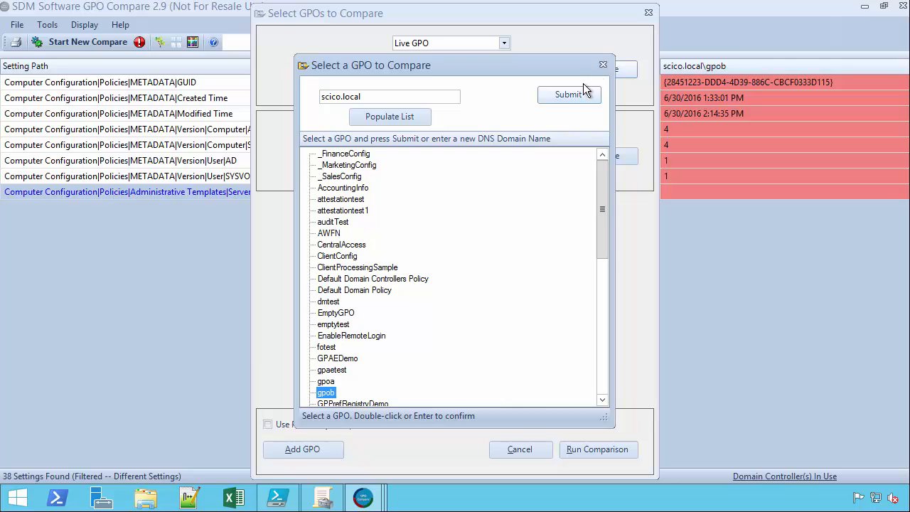
click(559, 96)
Set the second GPO to the gpoa backup from C:\GPOBackup and run the comparison against live gpob.
click(506, 129)
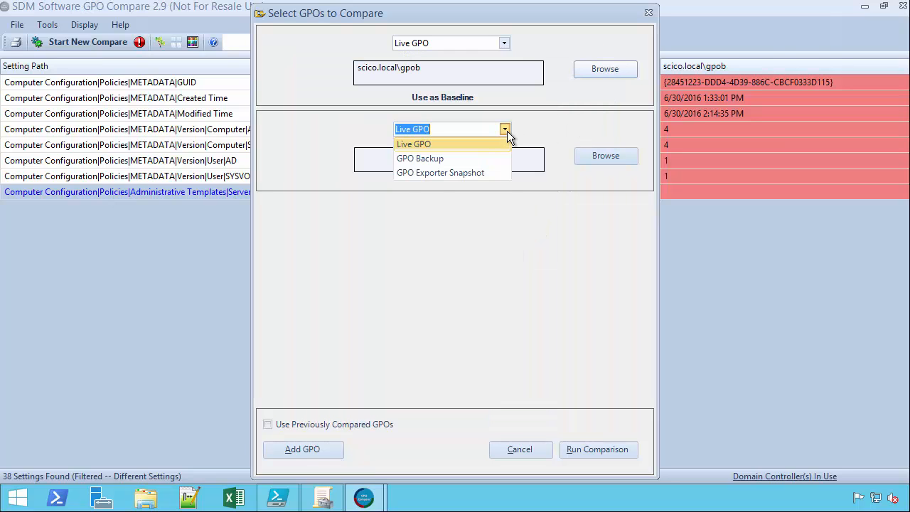
click(467, 156)
click(604, 156)
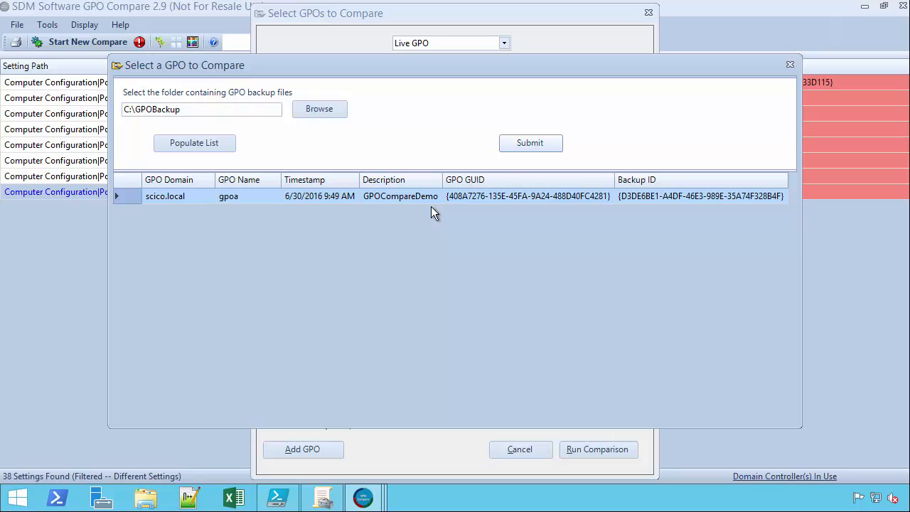
click(528, 144)
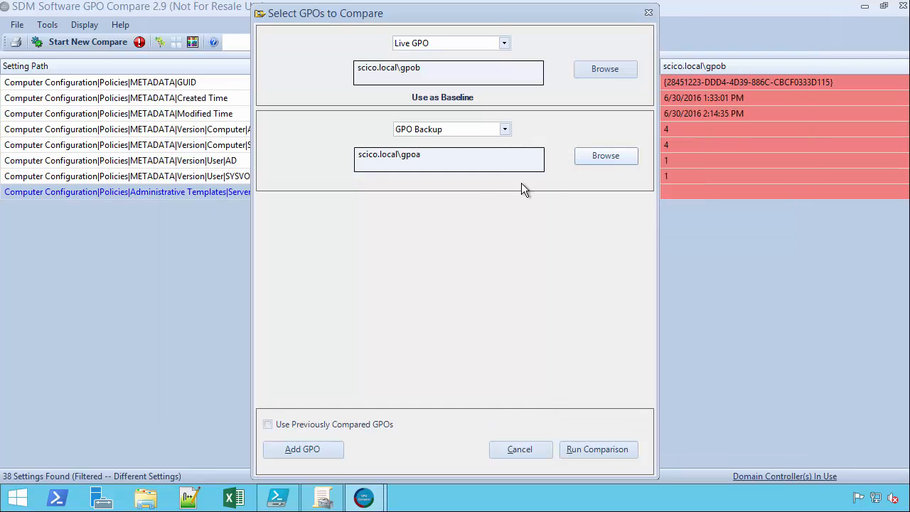
click(605, 451)
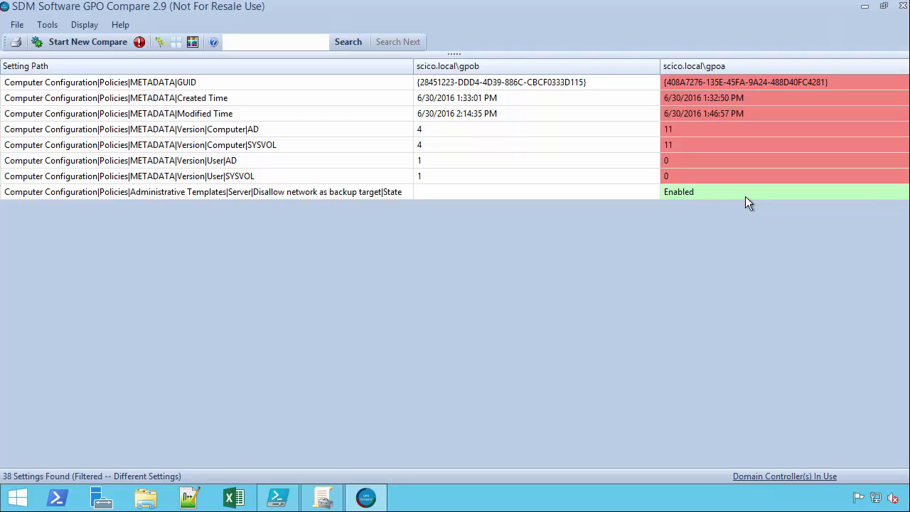
Generate a comparison report with the default title SDM Software GPO Comparison Report and maximize it.
click(17, 25)
click(52, 50)
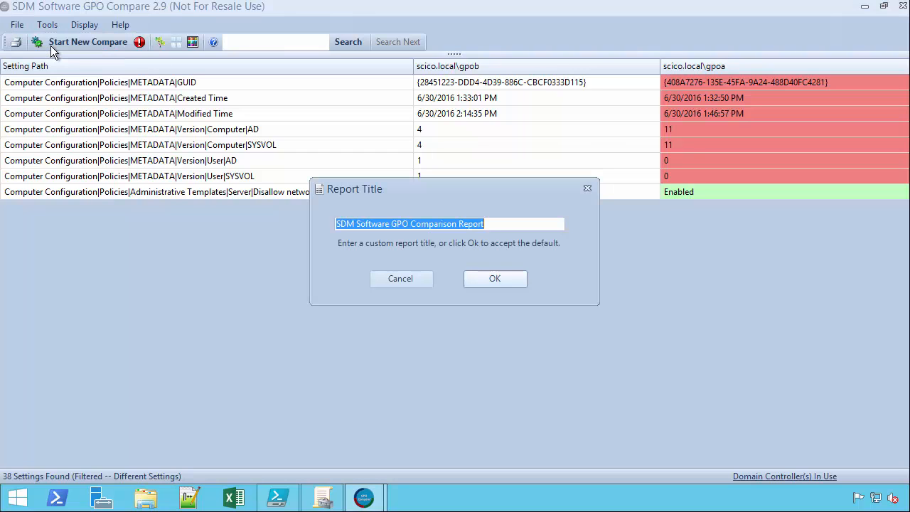
click(481, 284)
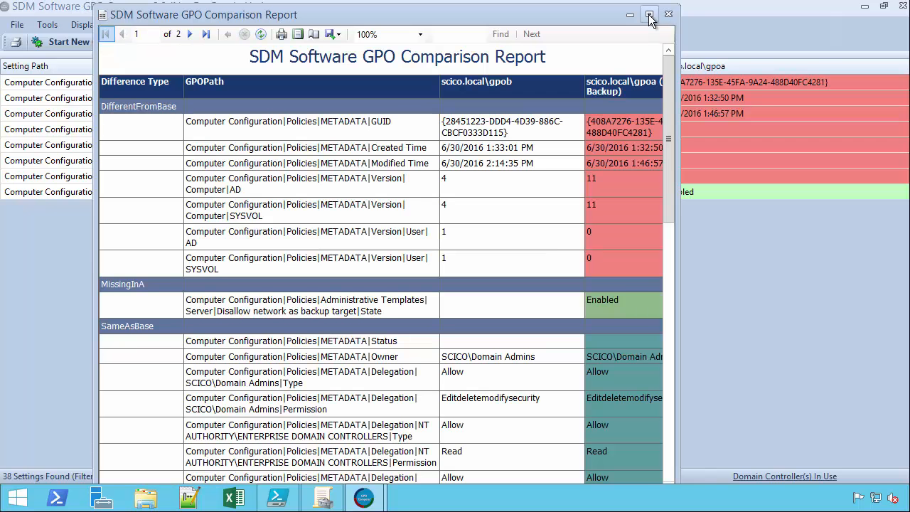
click(649, 14)
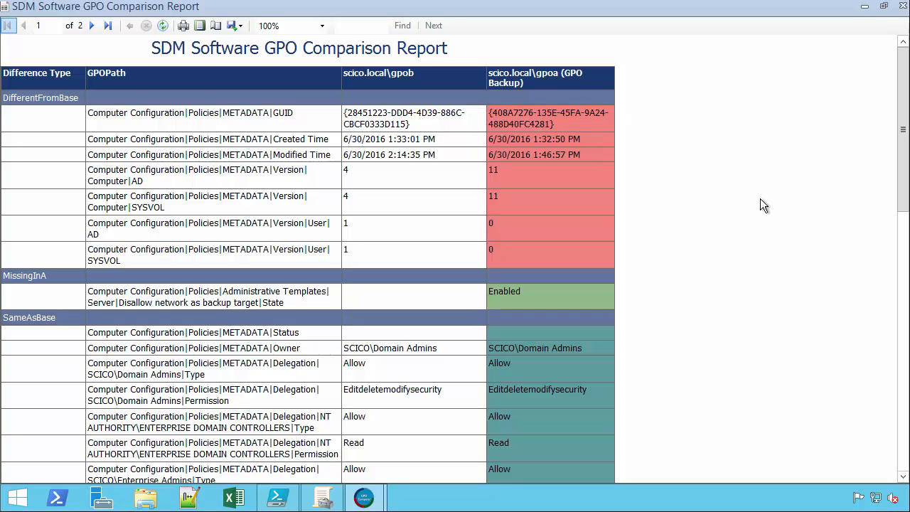
Scroll through the comparison report's settings, then close the report.
click(902, 464)
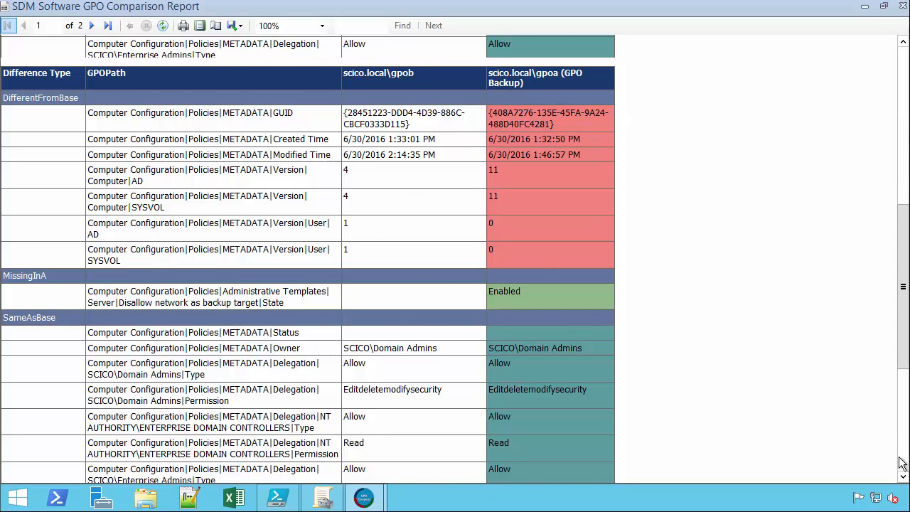
click(902, 463)
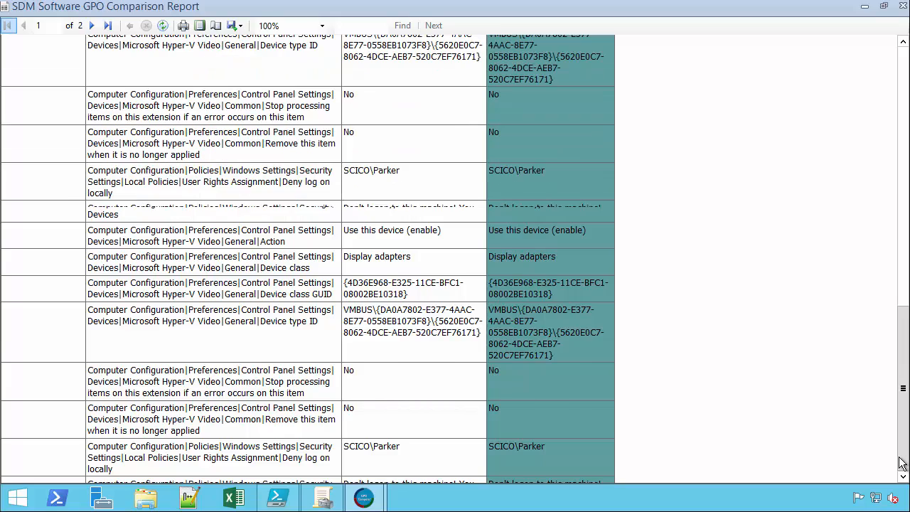
drag(902, 463, 902, 46)
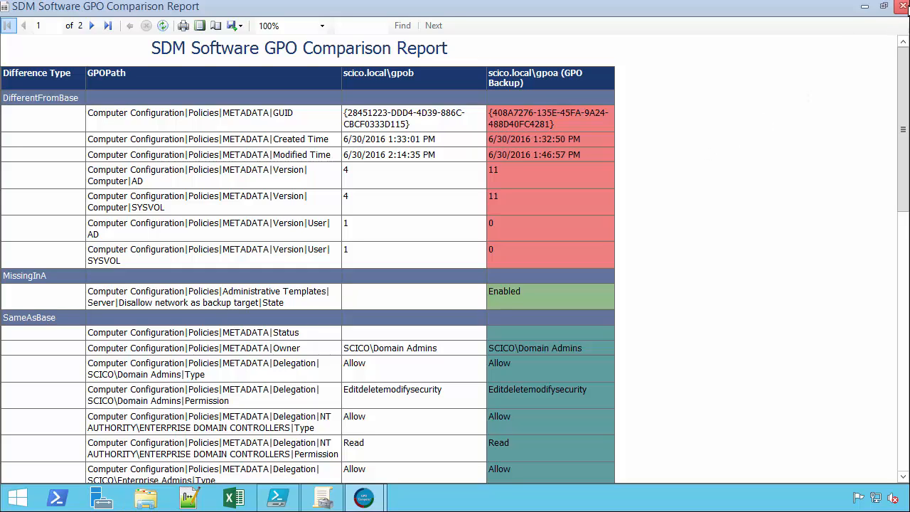
click(902, 8)
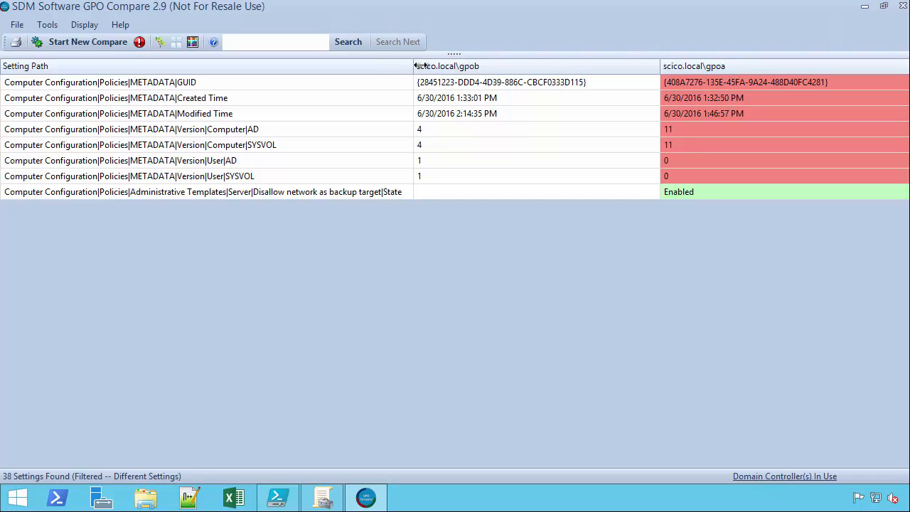
Close GPO Compare and open the gpob GPO for editing in Group Policy Management.
click(902, 8)
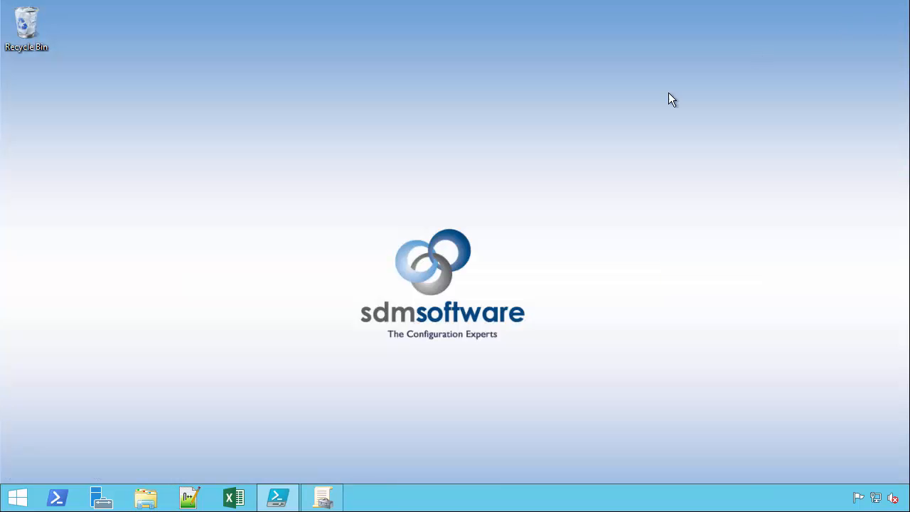
click(323, 500)
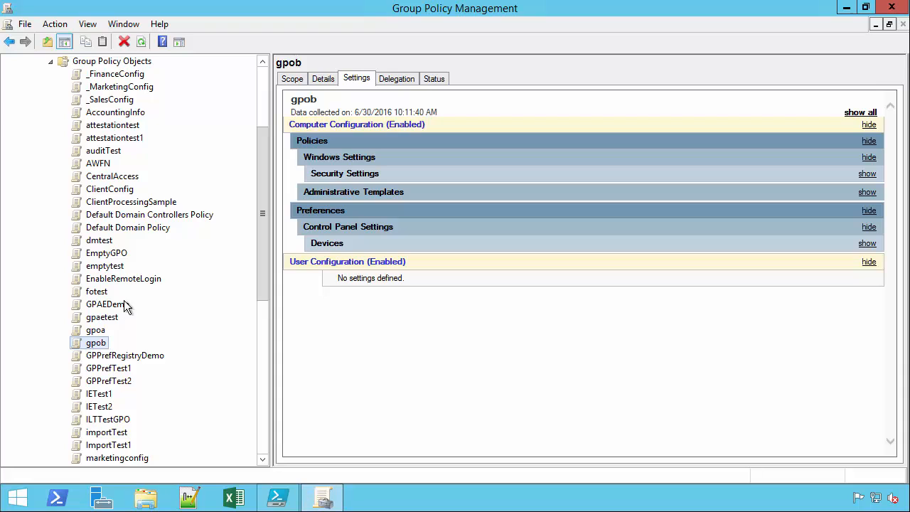
right_click(98, 347)
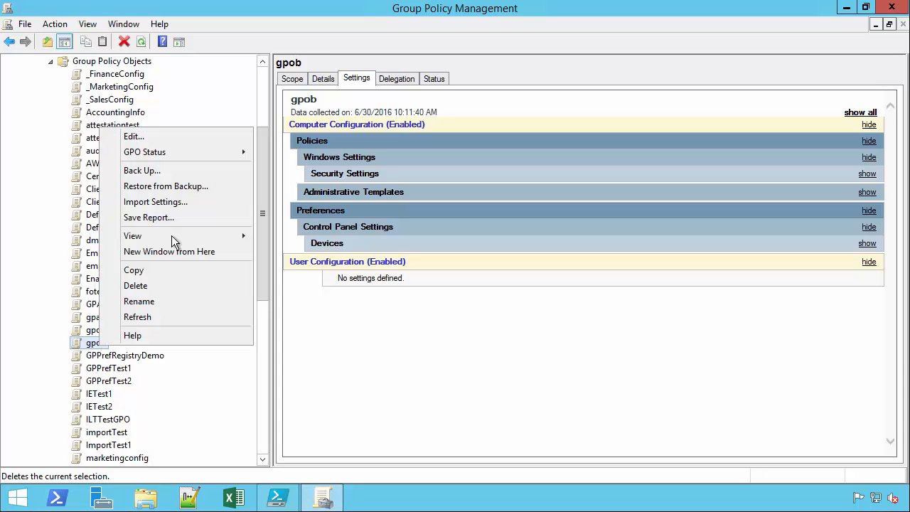
click(130, 137)
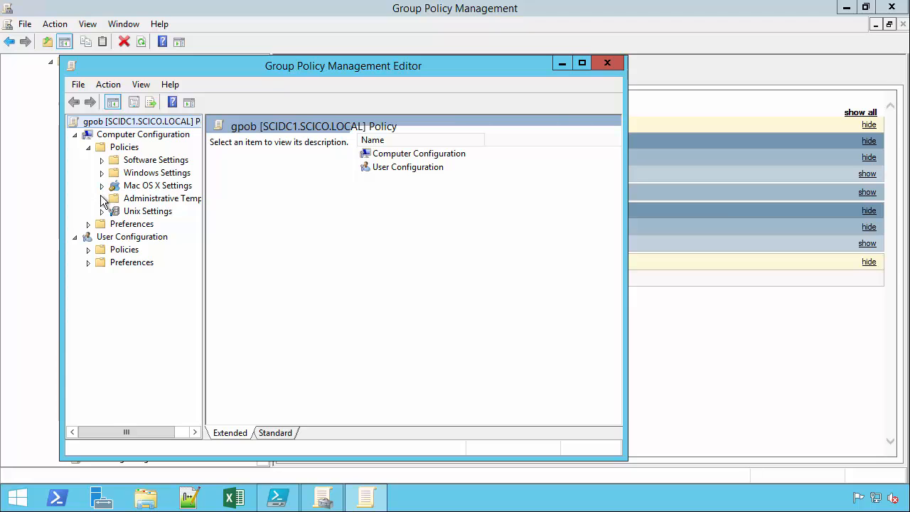
Enable the Disallow network as backup target policy under Administrative Templates > Server and close the editor.
click(101, 198)
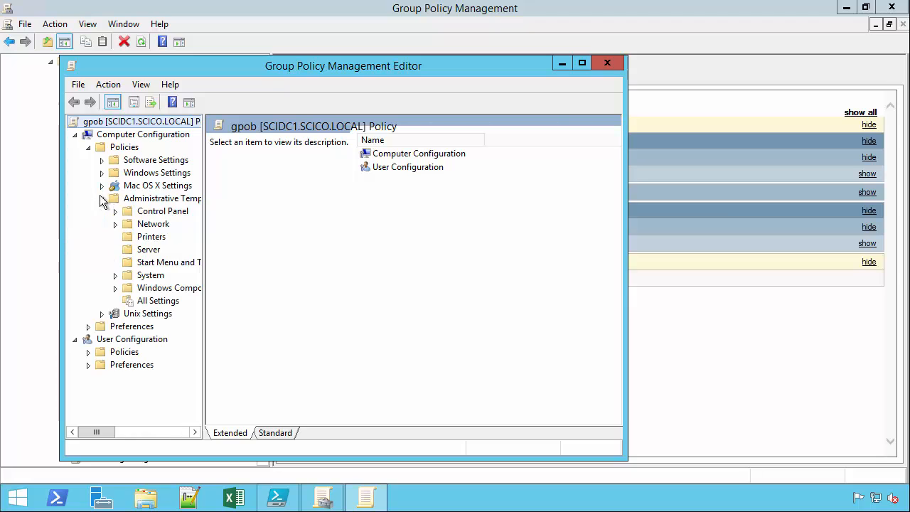
click(149, 250)
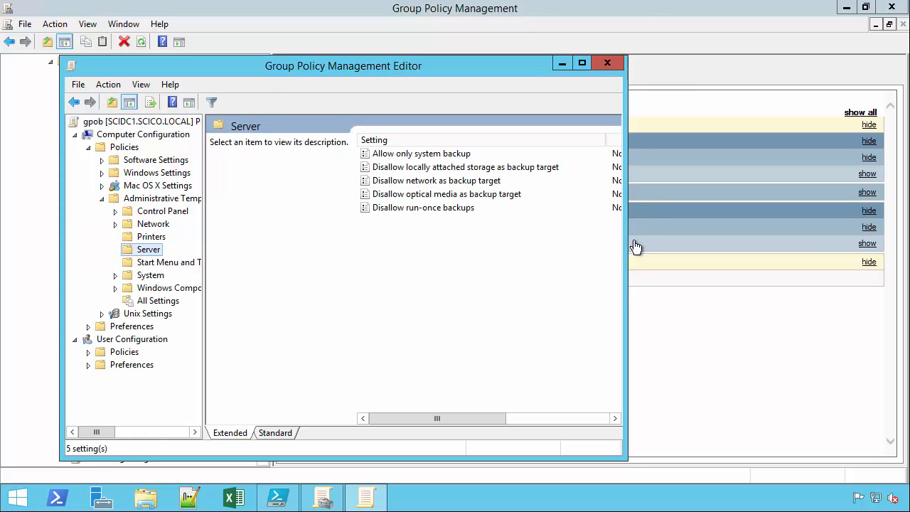
drag(624, 246, 743, 245)
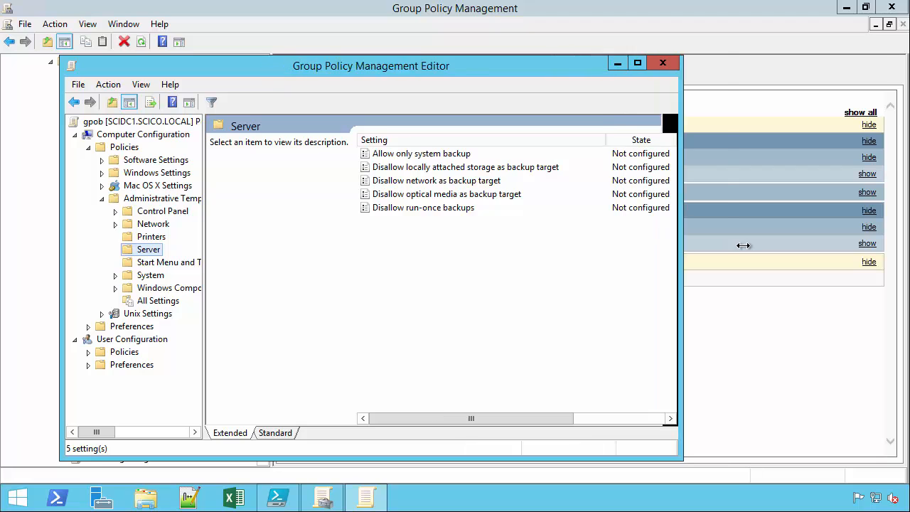
double_click(429, 182)
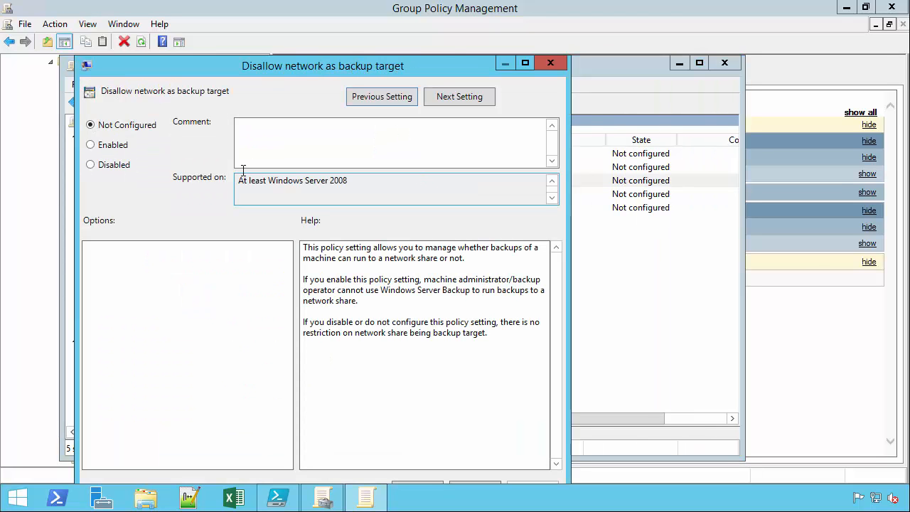
click(96, 145)
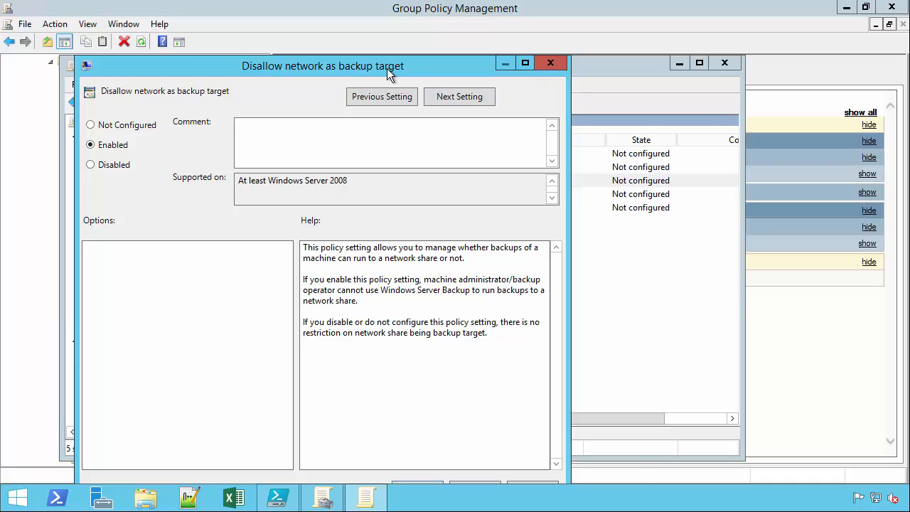
drag(387, 69, 464, 44)
click(495, 465)
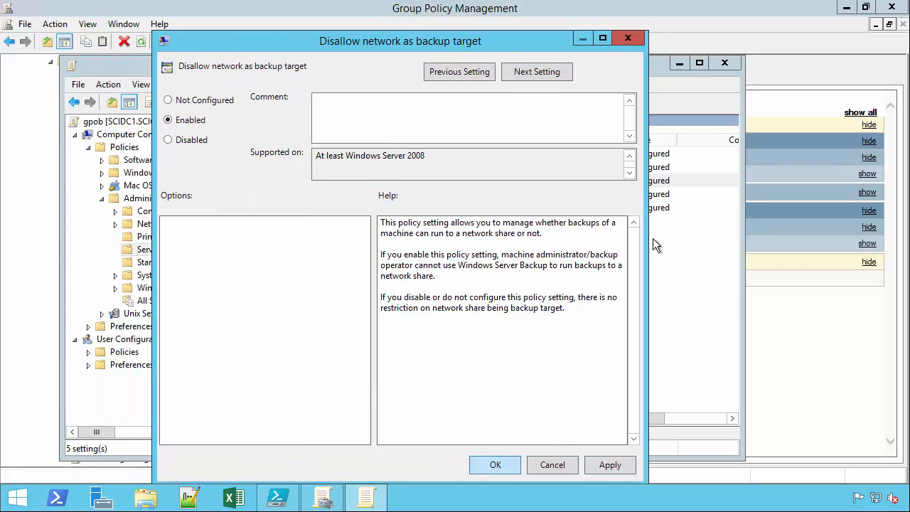
click(726, 63)
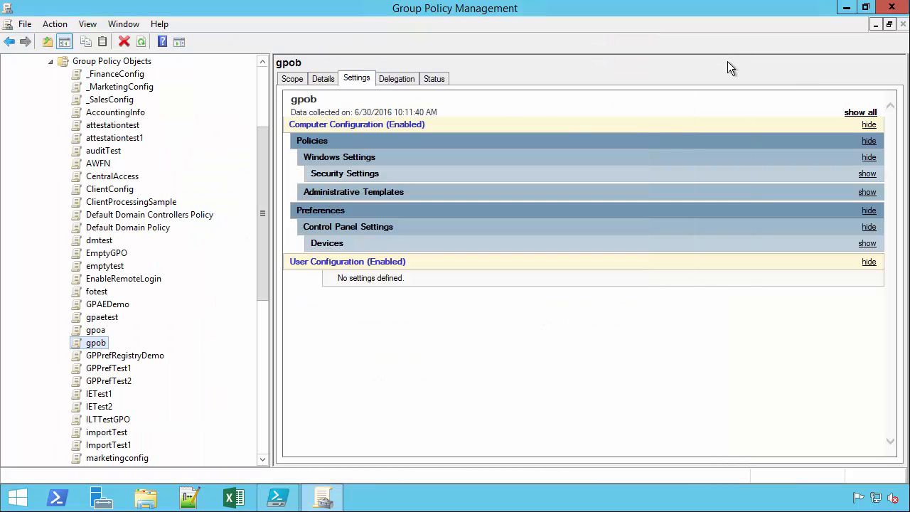